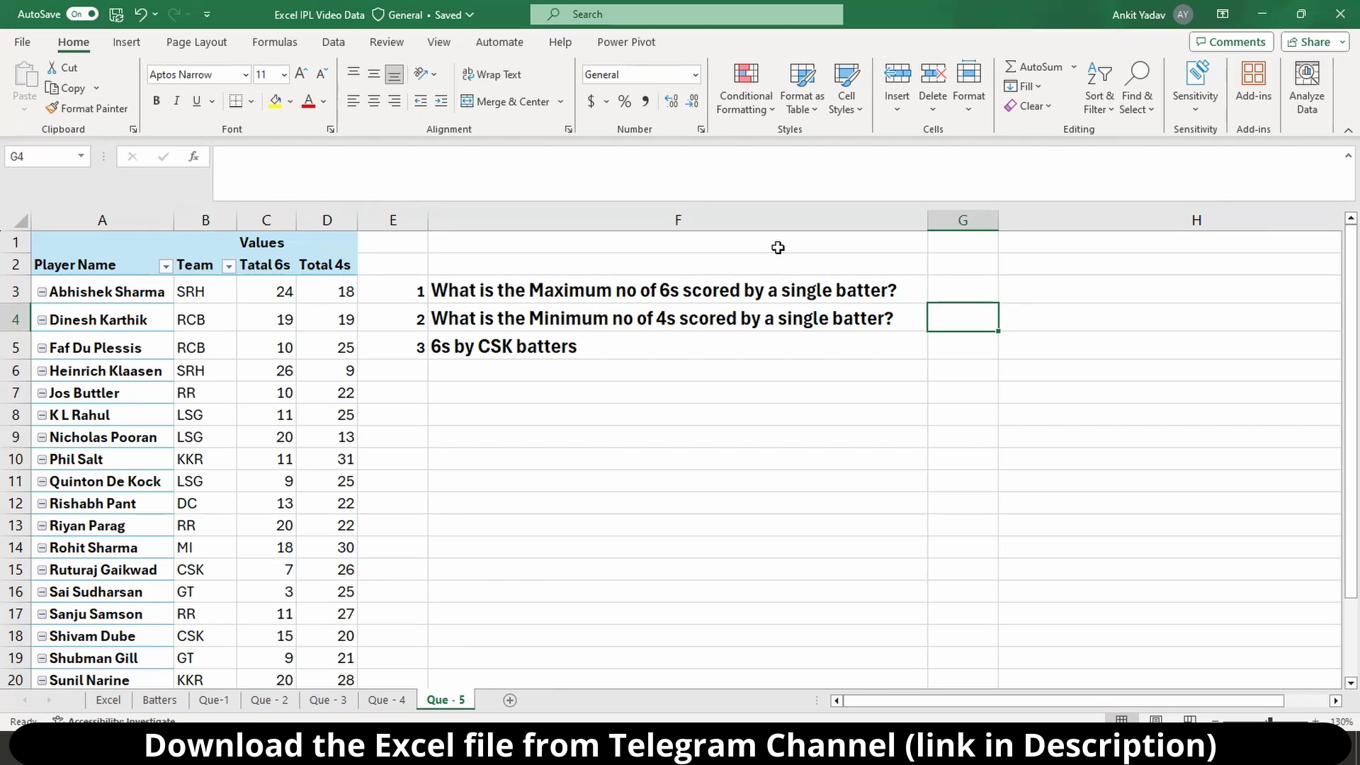
- Enter =MAX(C3:C22) in G3 to answer the maximum 6s question, leaving out the Grand Total row
key(Up)
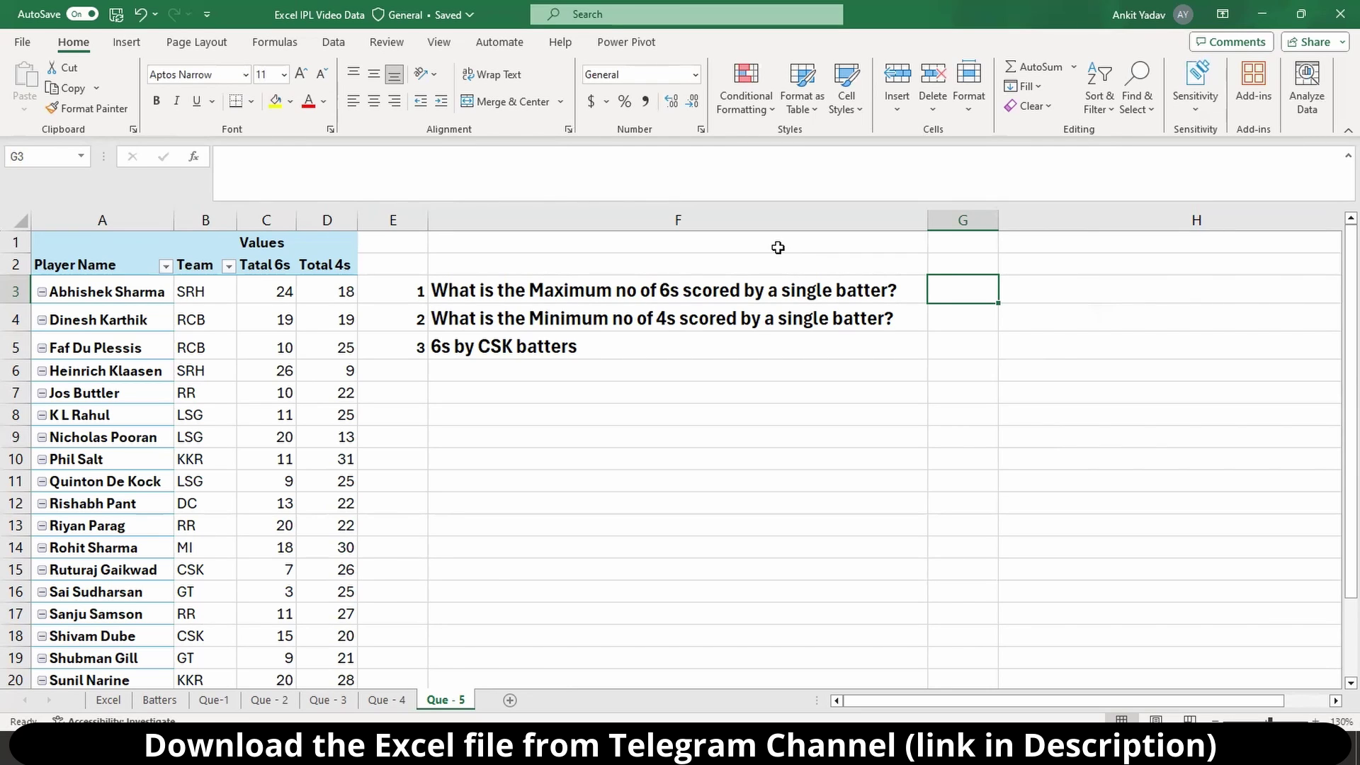
text(=m)
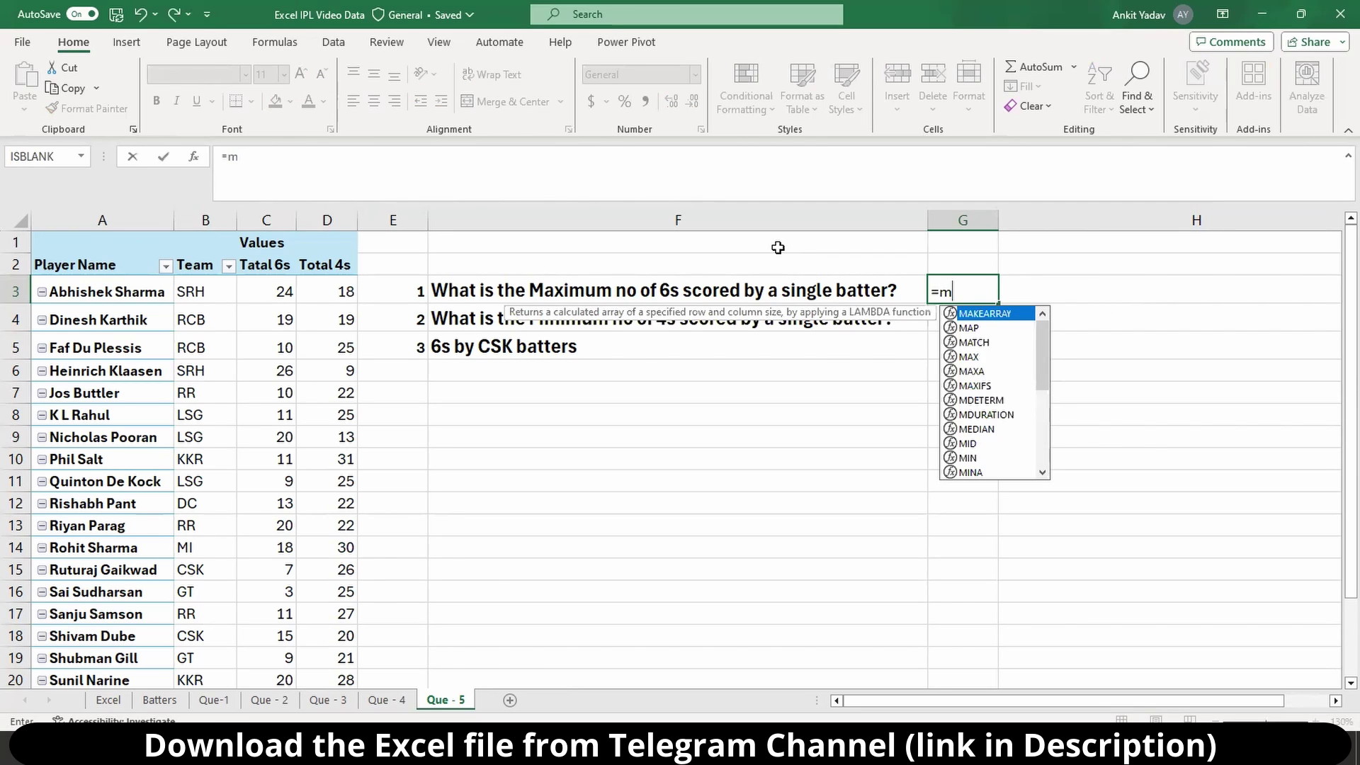
text(ax)
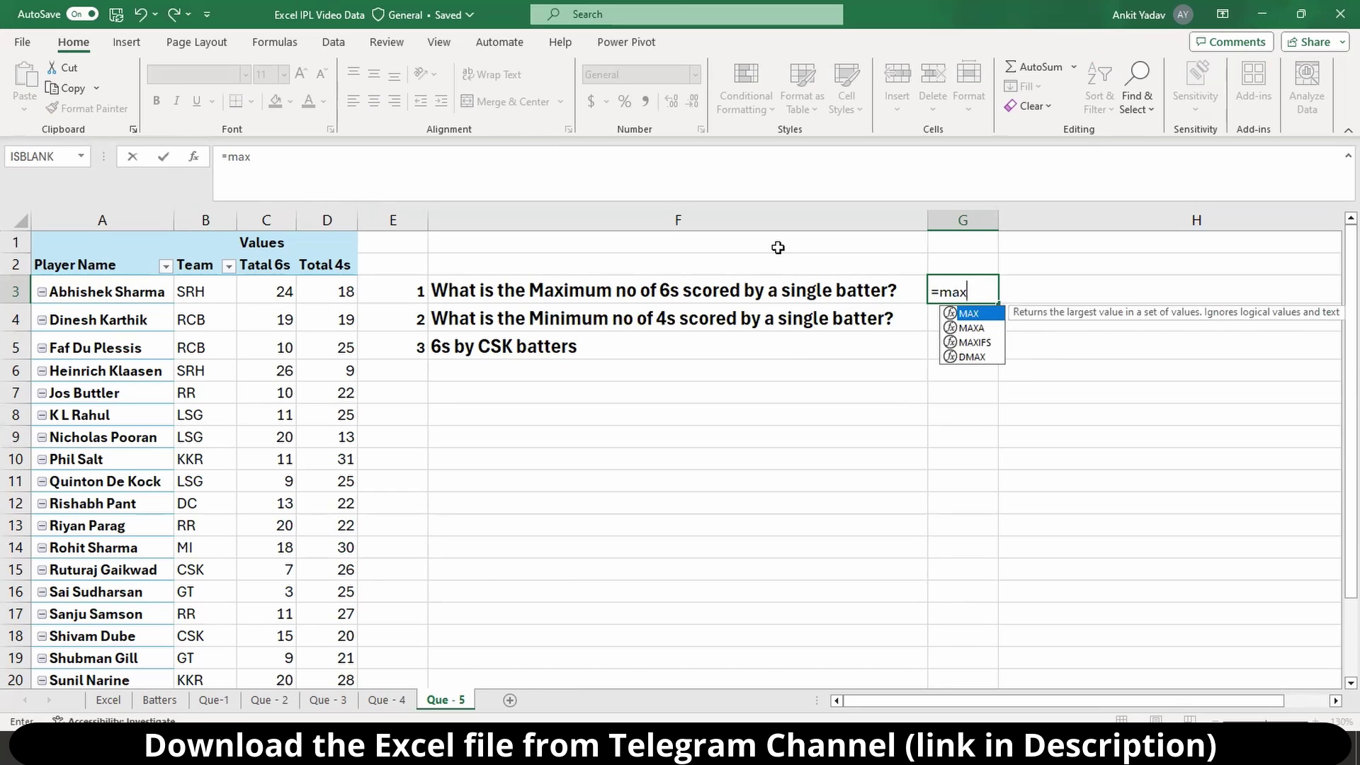
key(Tab)
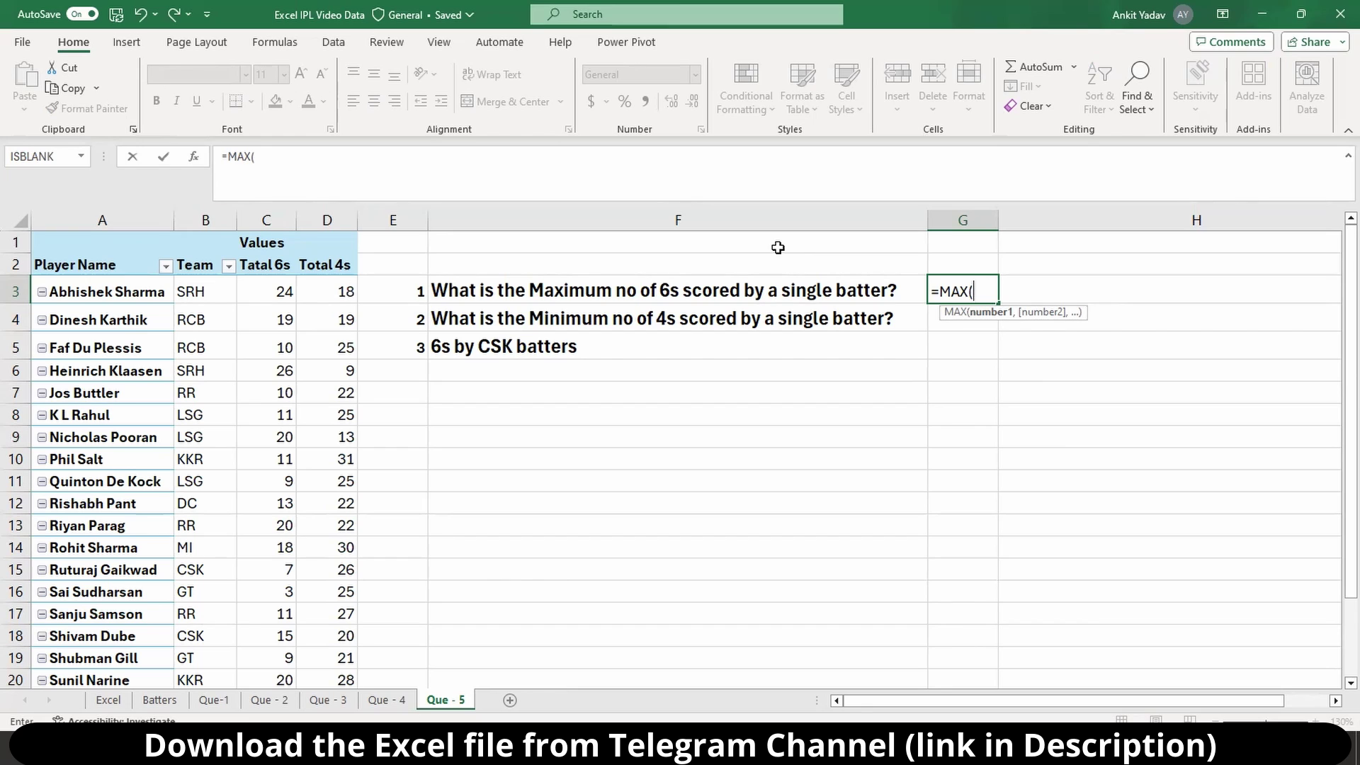
key(Left)
key(Left)
key(Left)
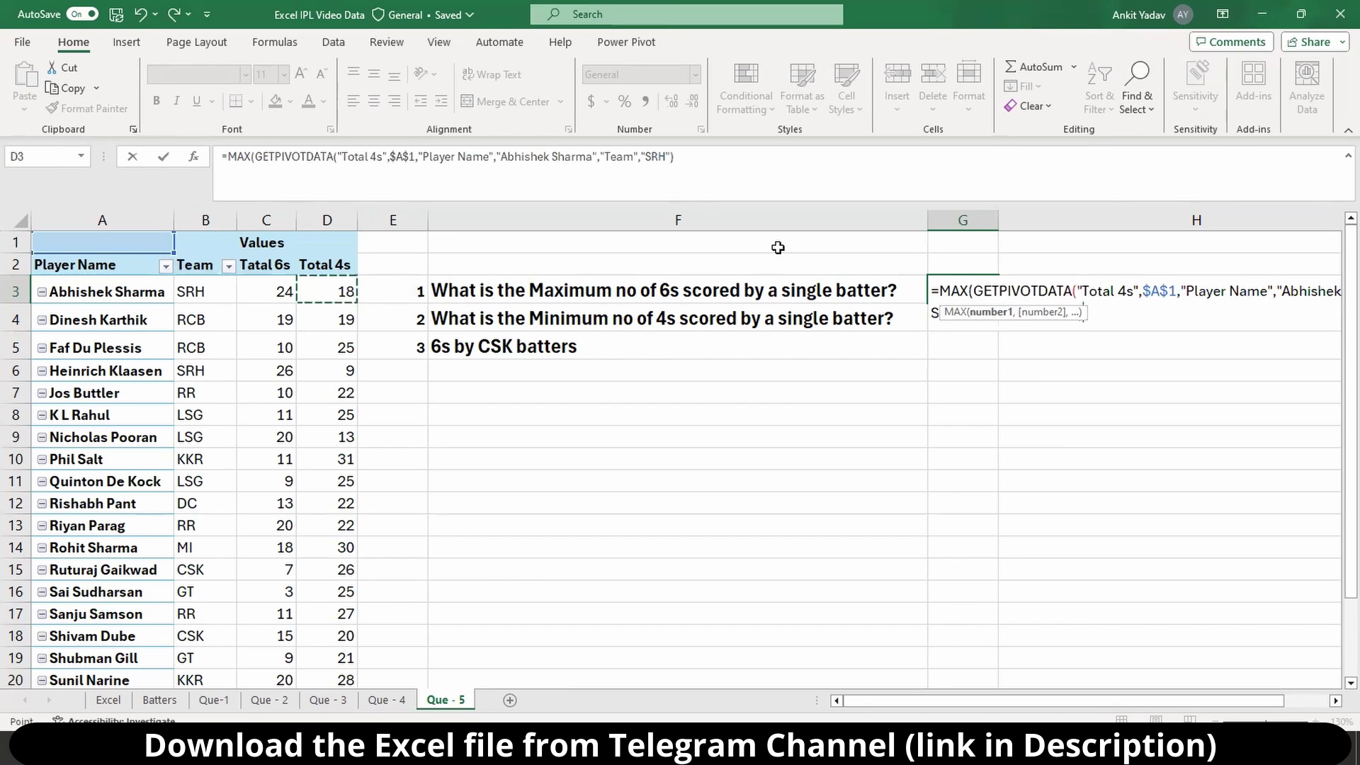
key(Left)
key(ctrl+shift+Down)
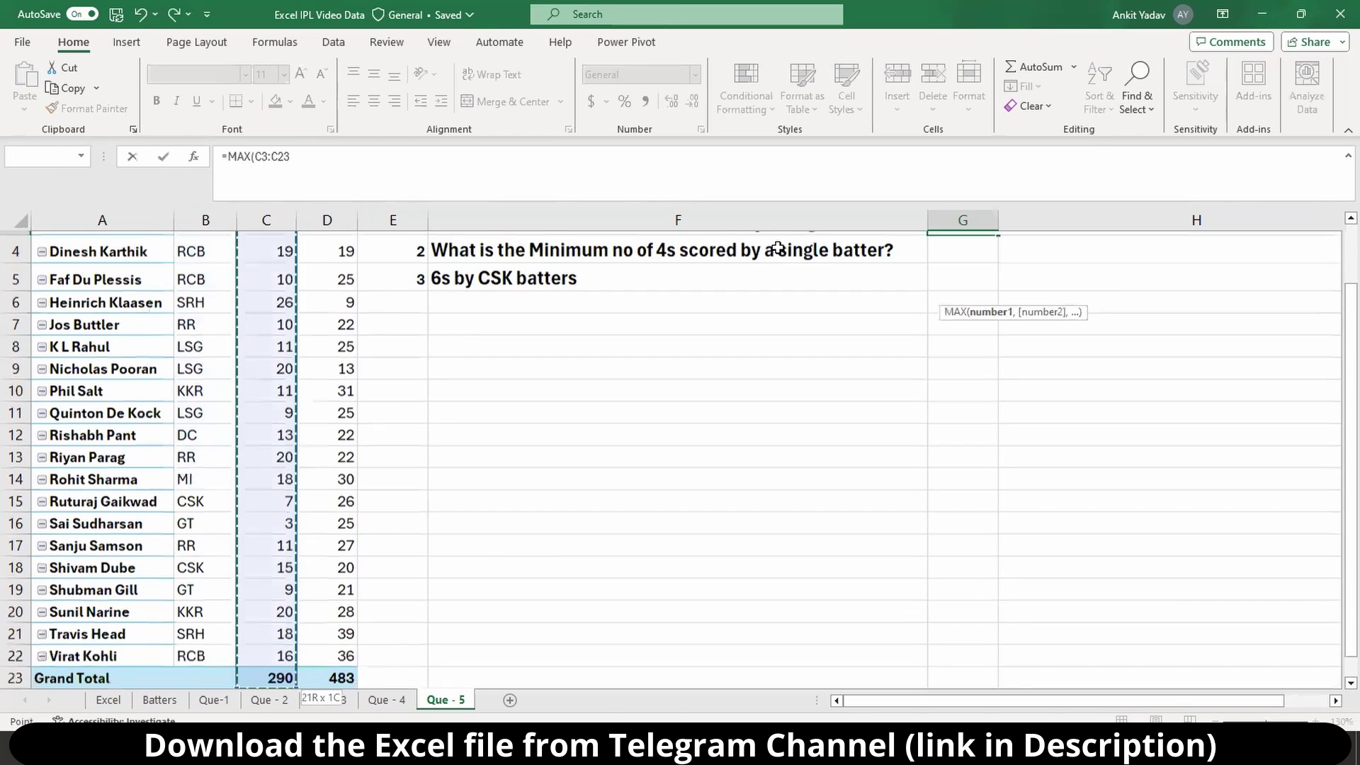
key(shift+Up)
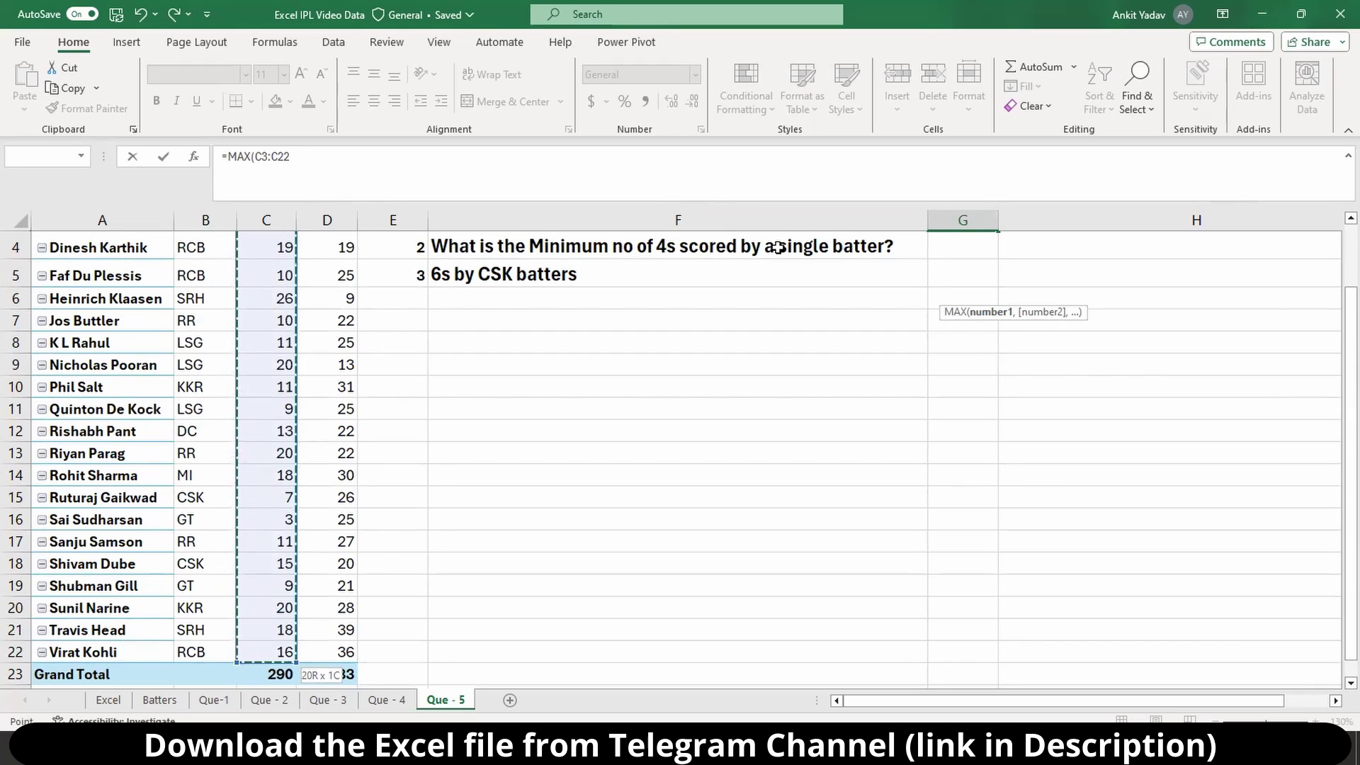
text())
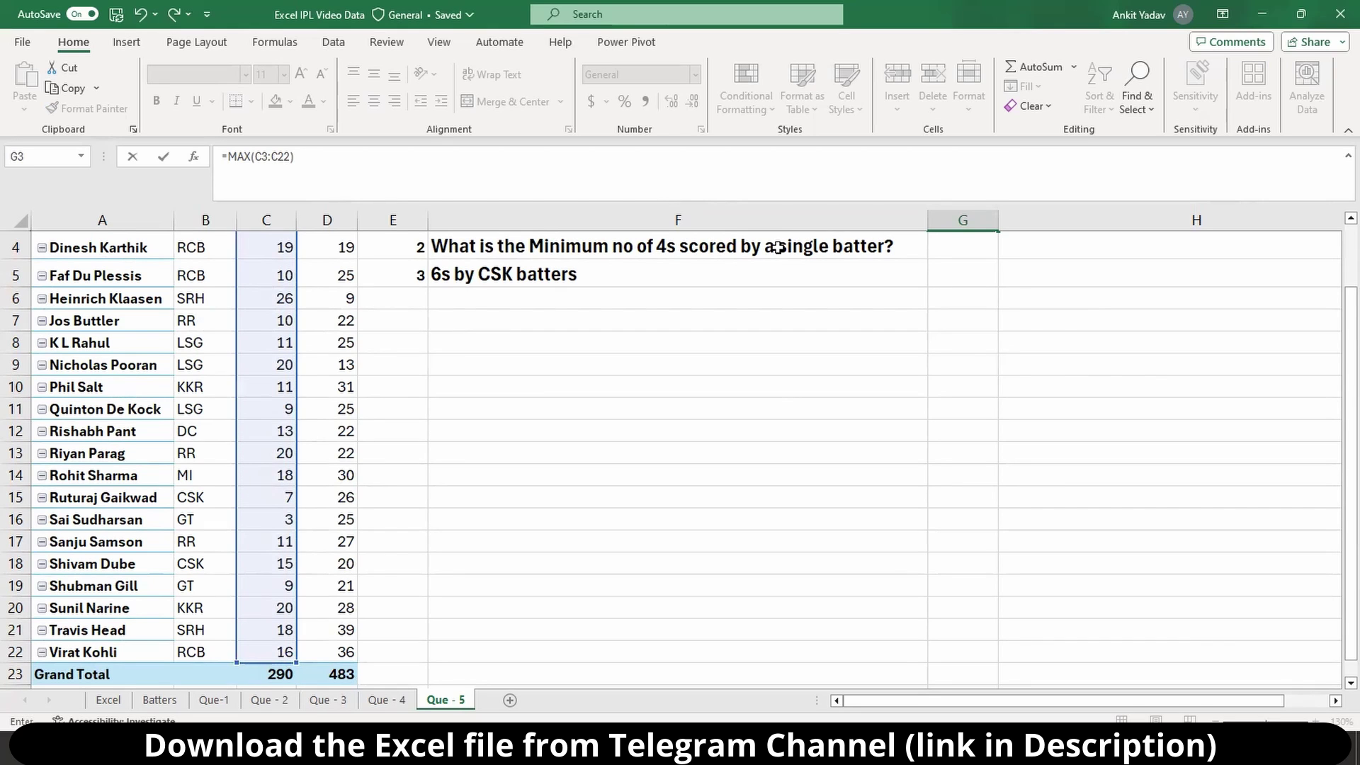
key(ctrl+Return)
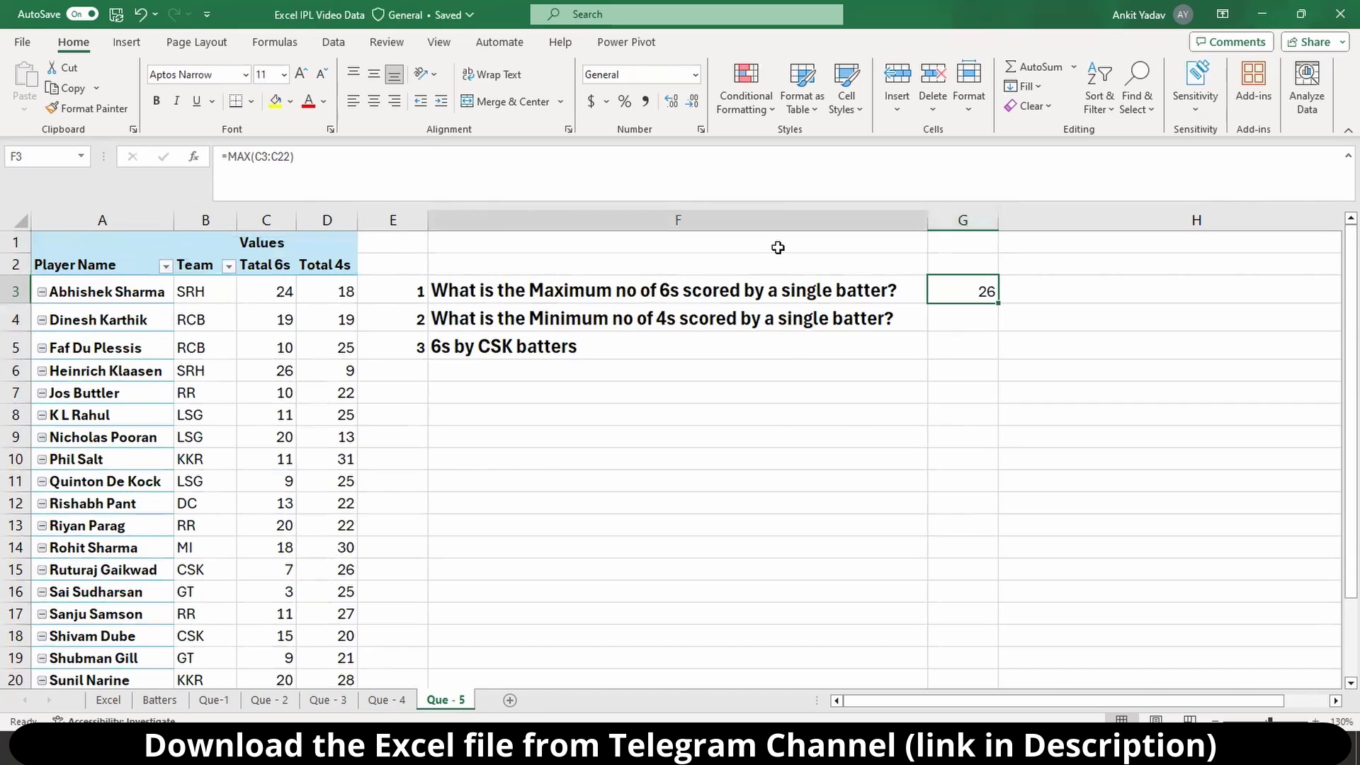
- Check the total 6s column of the pivot table for the batter matching the maximum in G3
scroll(778, 247, right, 1)
key(Down)
key(Up)
key(Left)
key(Left)
key(Left)
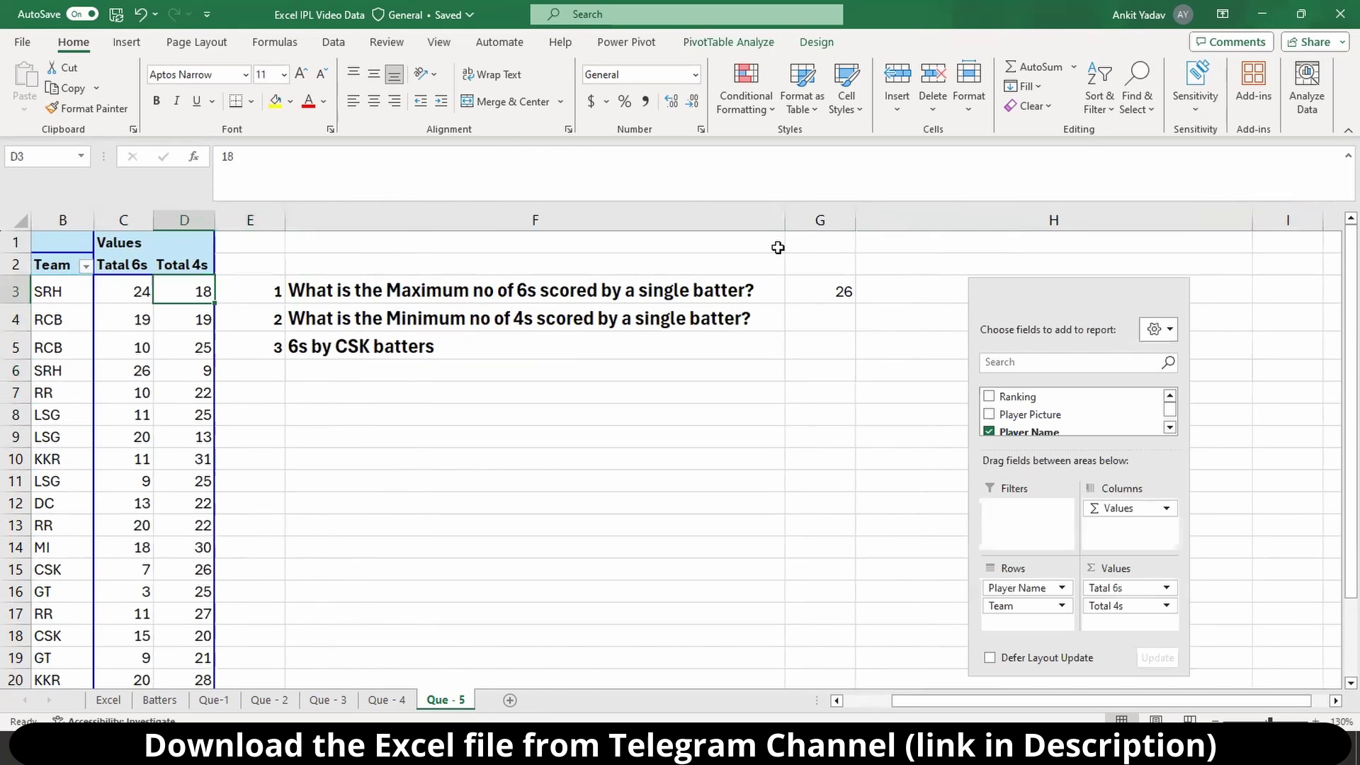
key(Left)
key(Left)
key(Left)
key(Right)
key(Right)
key(Down)
key(Down)
key(Down)
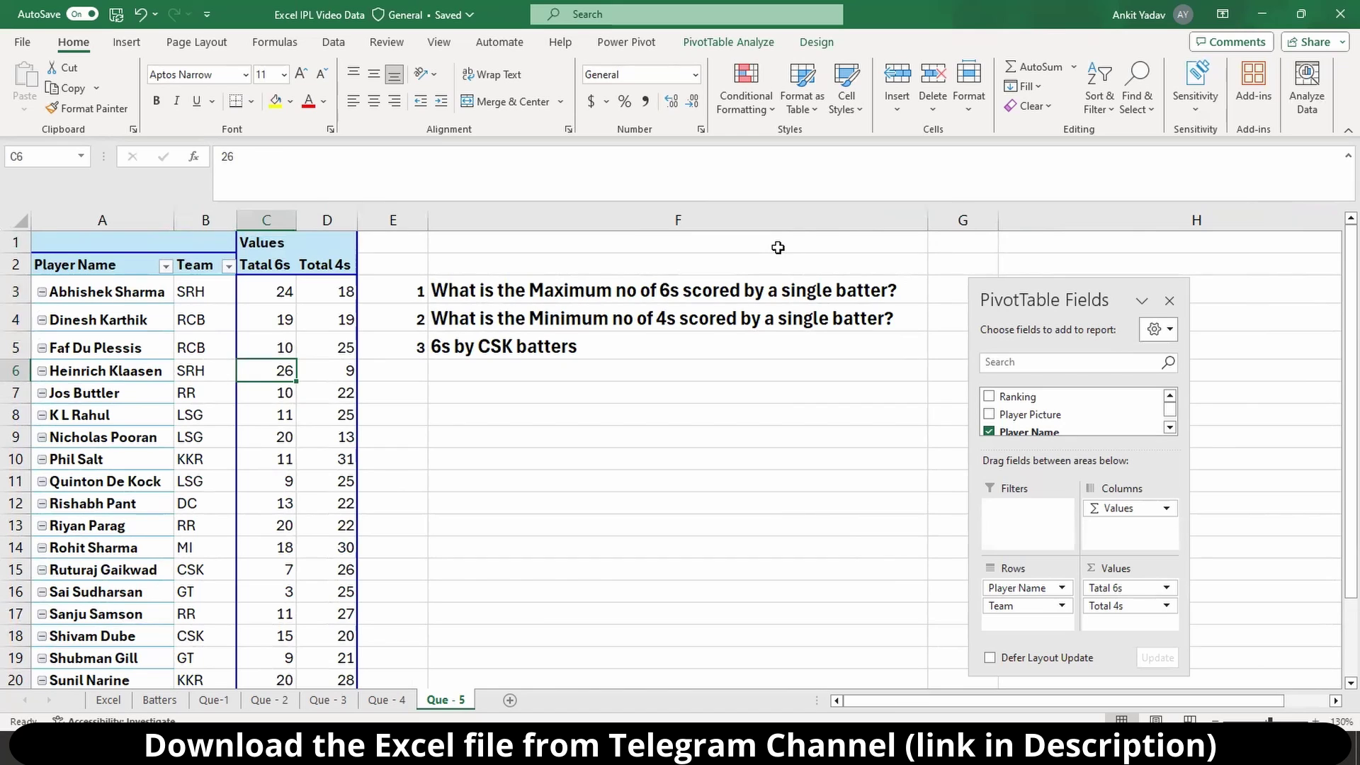
key(Down)
key(Down)
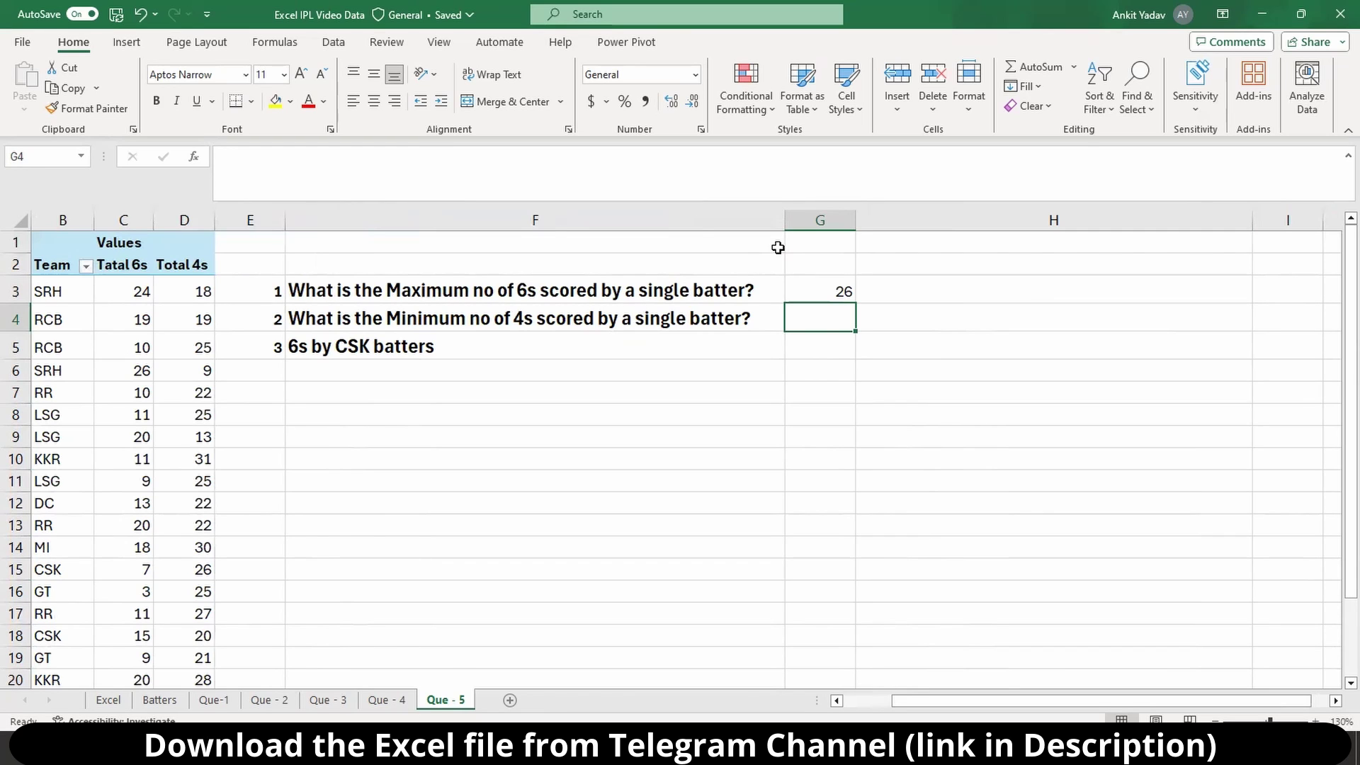
- Enter =MIN(D3:D22) in G4 to answer the minimum 4s question, leaving out the Grand Total row
scroll(777, 247, left, 1)
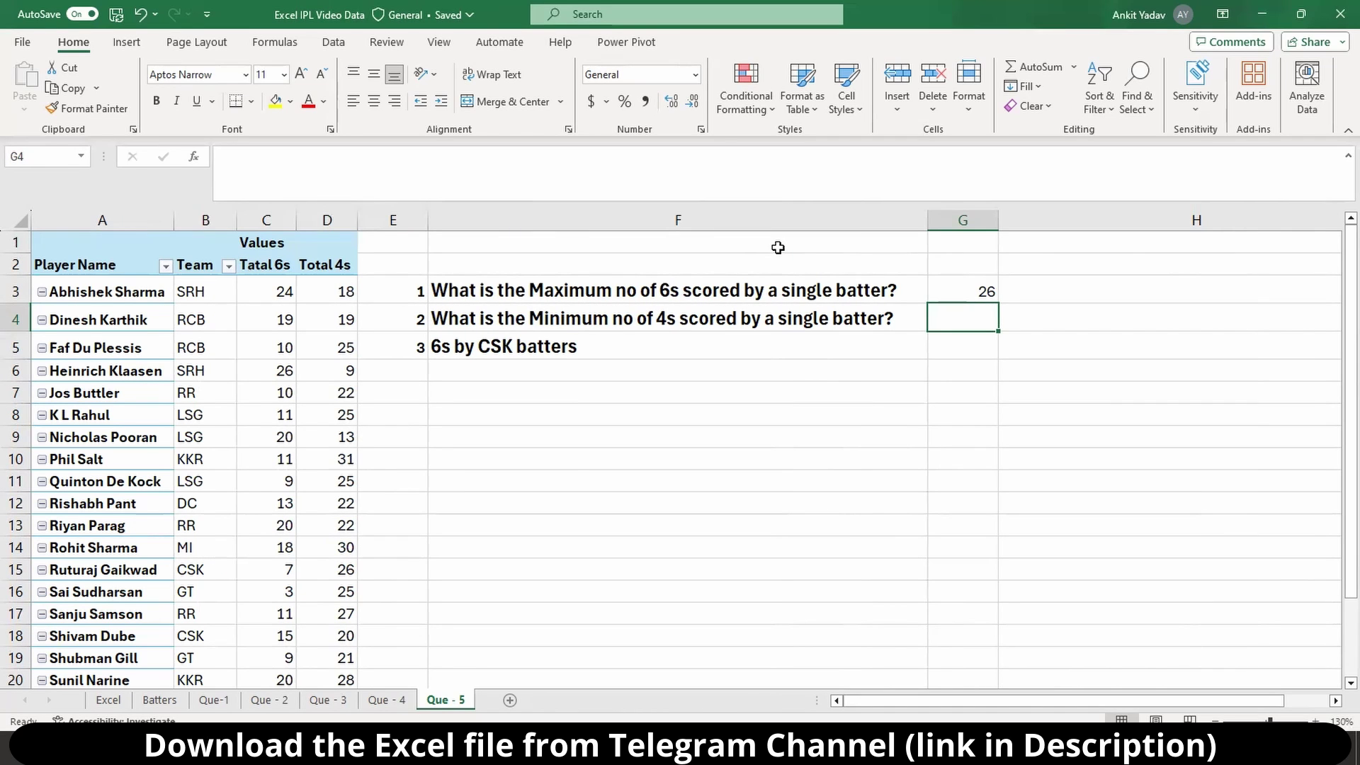
text(=min)
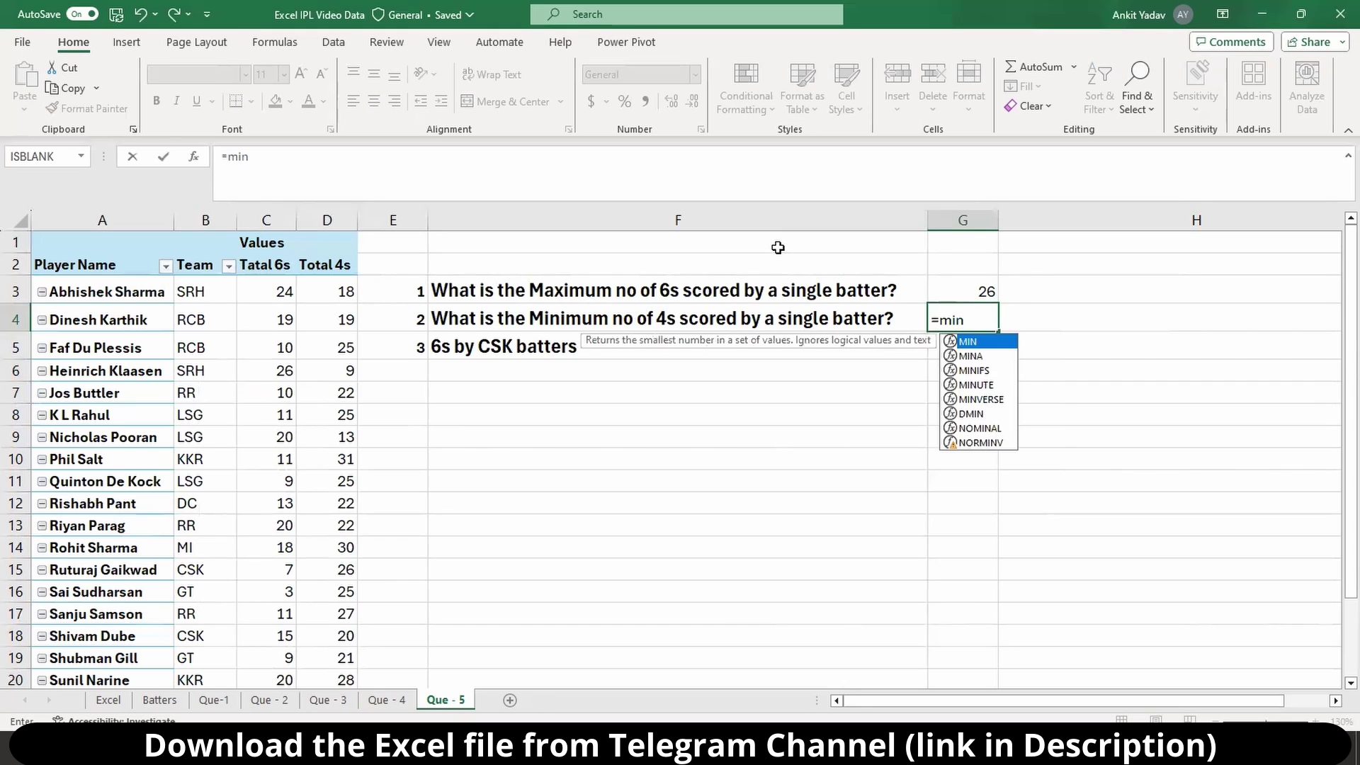
key(Tab)
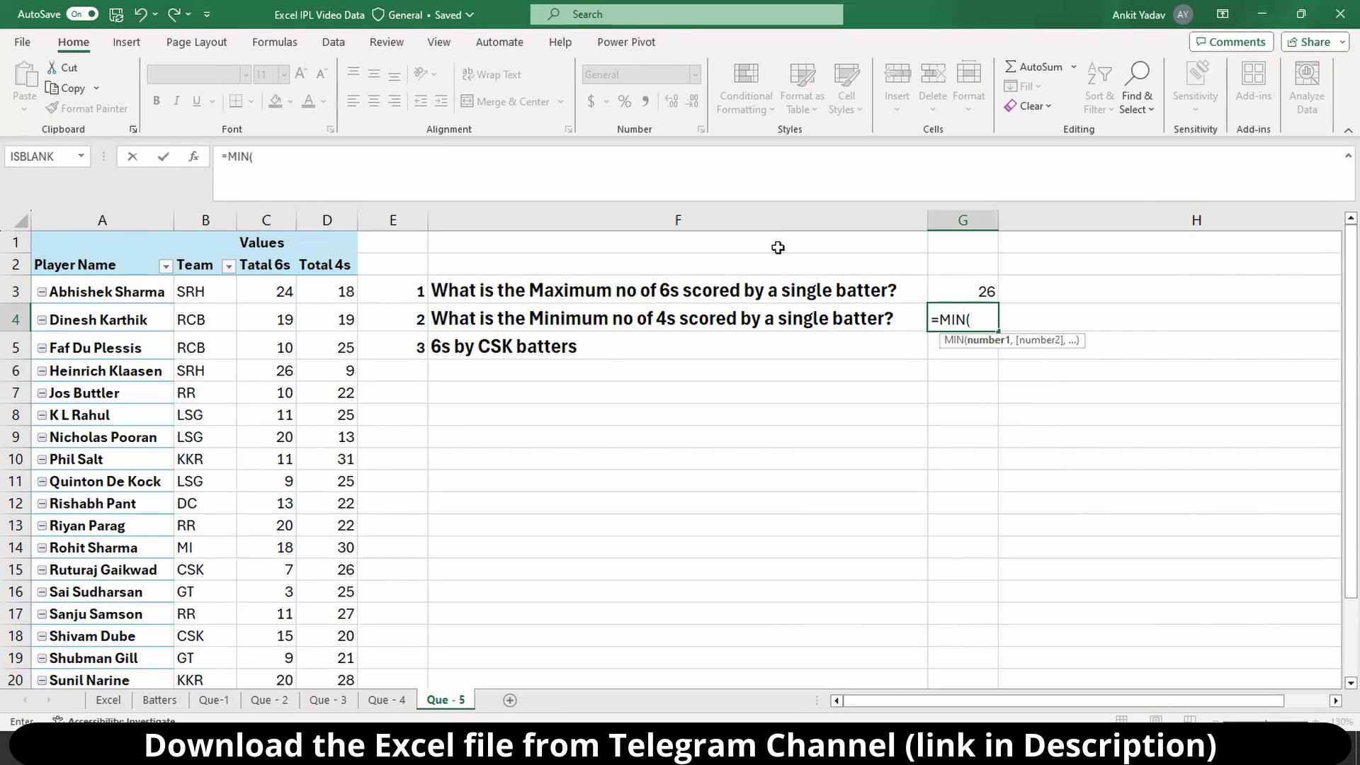
key(Left)
key(Left)
key(Left)
key(Up)
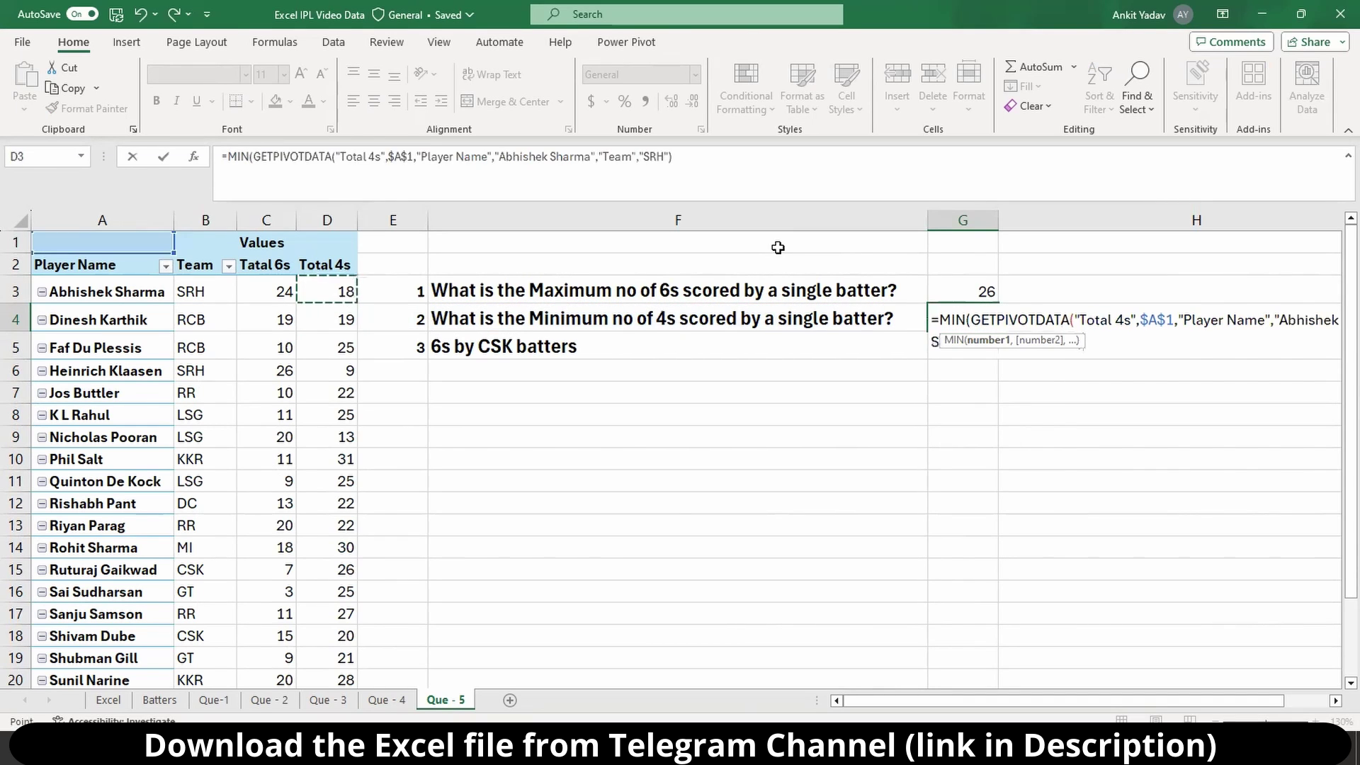
key(ctrl+shift+Down)
key(shift+Up)
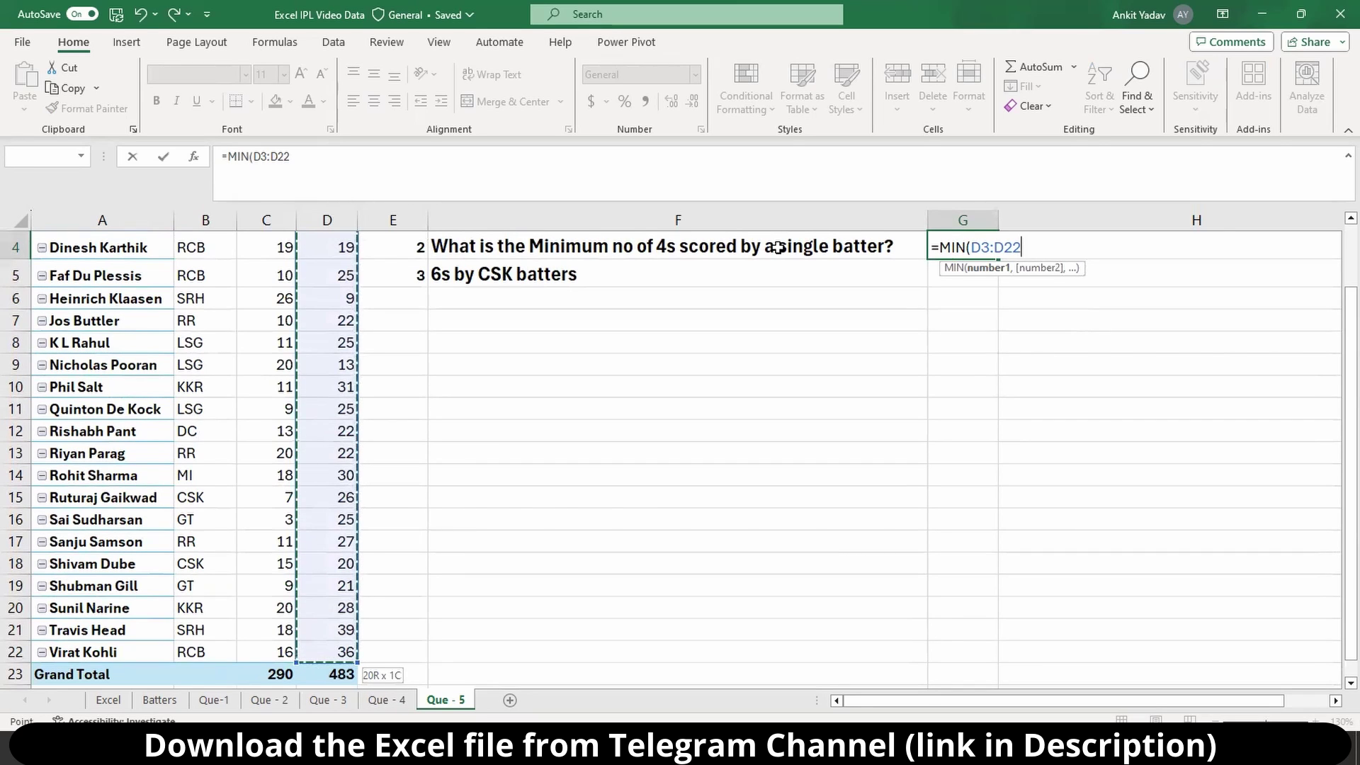
text())
key(ctrl+Return)
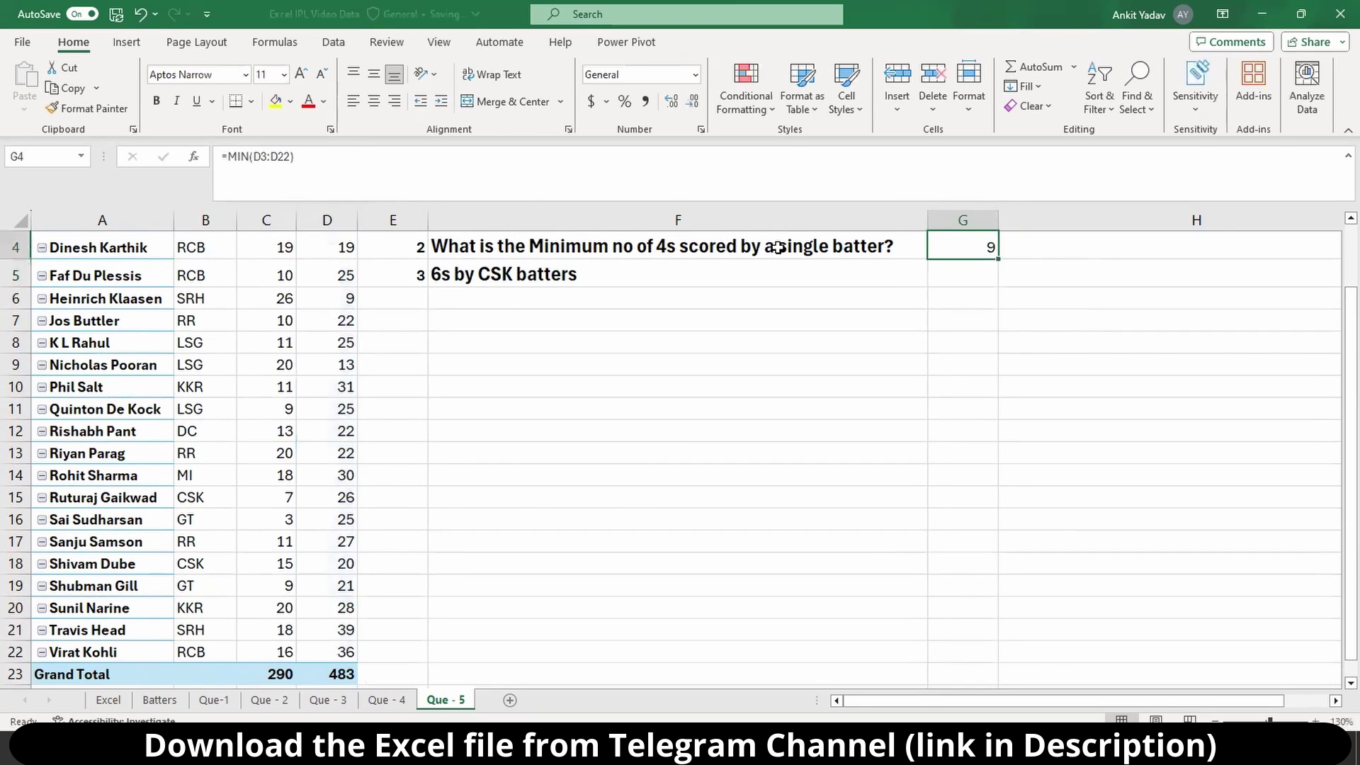
- Check the Total 4s column of the pivot table for the batter matching the minimum in G4
key(Up)
key(Up)
key(Down)
key(Down)
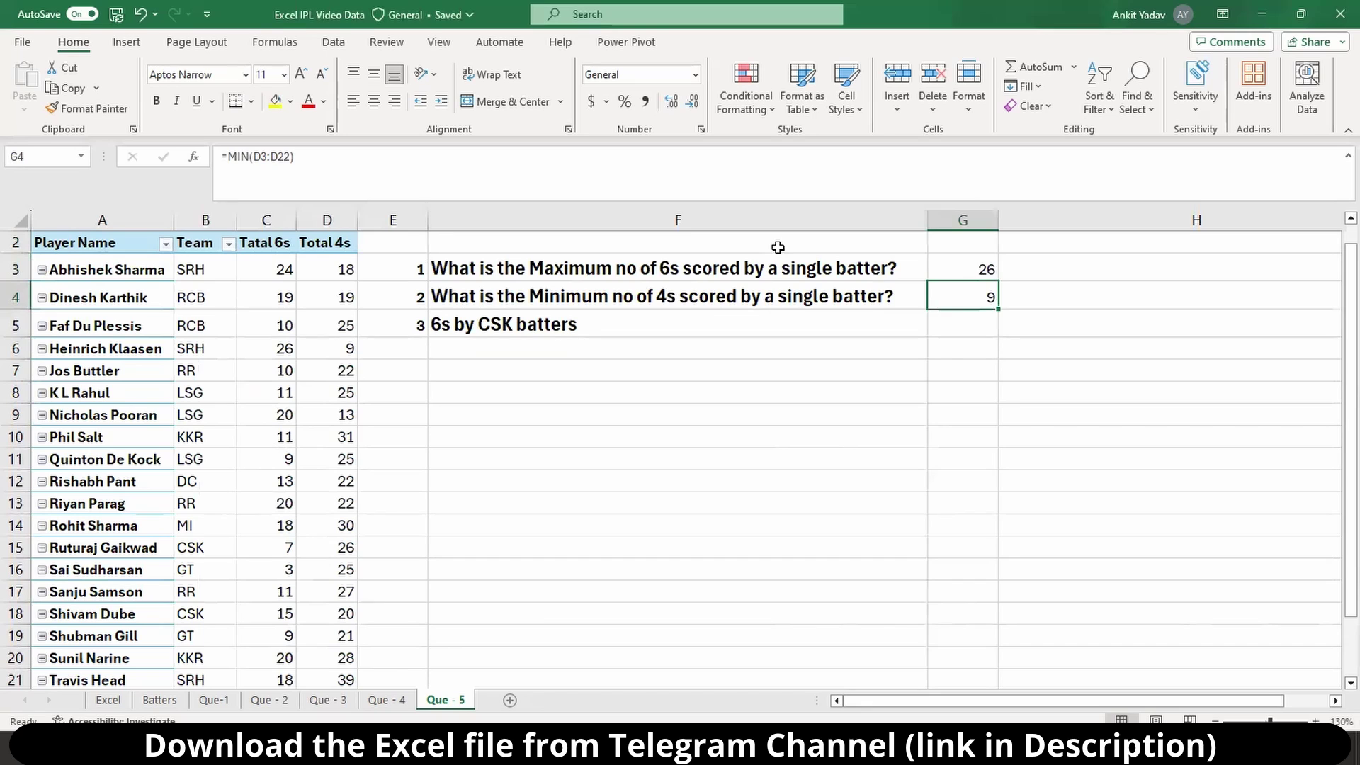
key(Left)
key(Left)
key(Left)
key(Down)
key(Down)
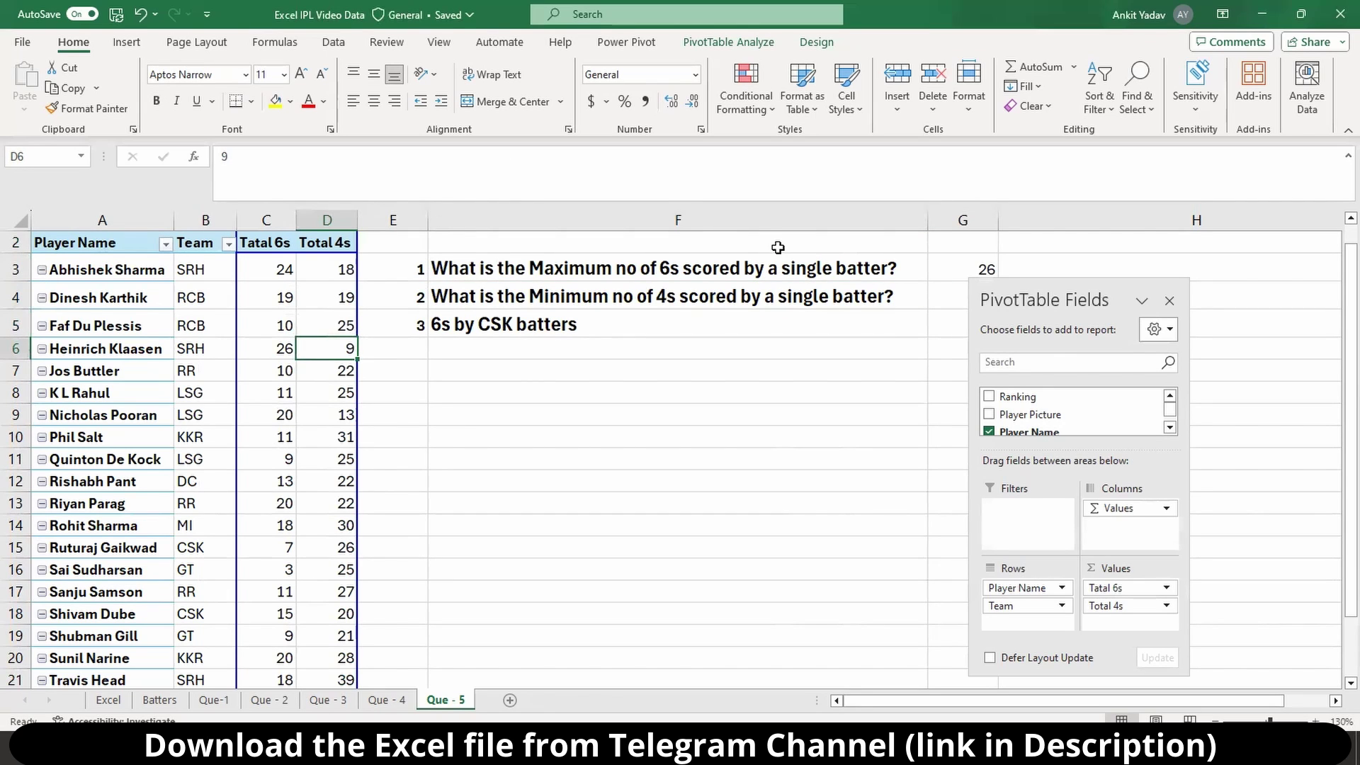
key(Down)
key(Down)
key(Down)
key(Down)
key(Down)
key(Down)
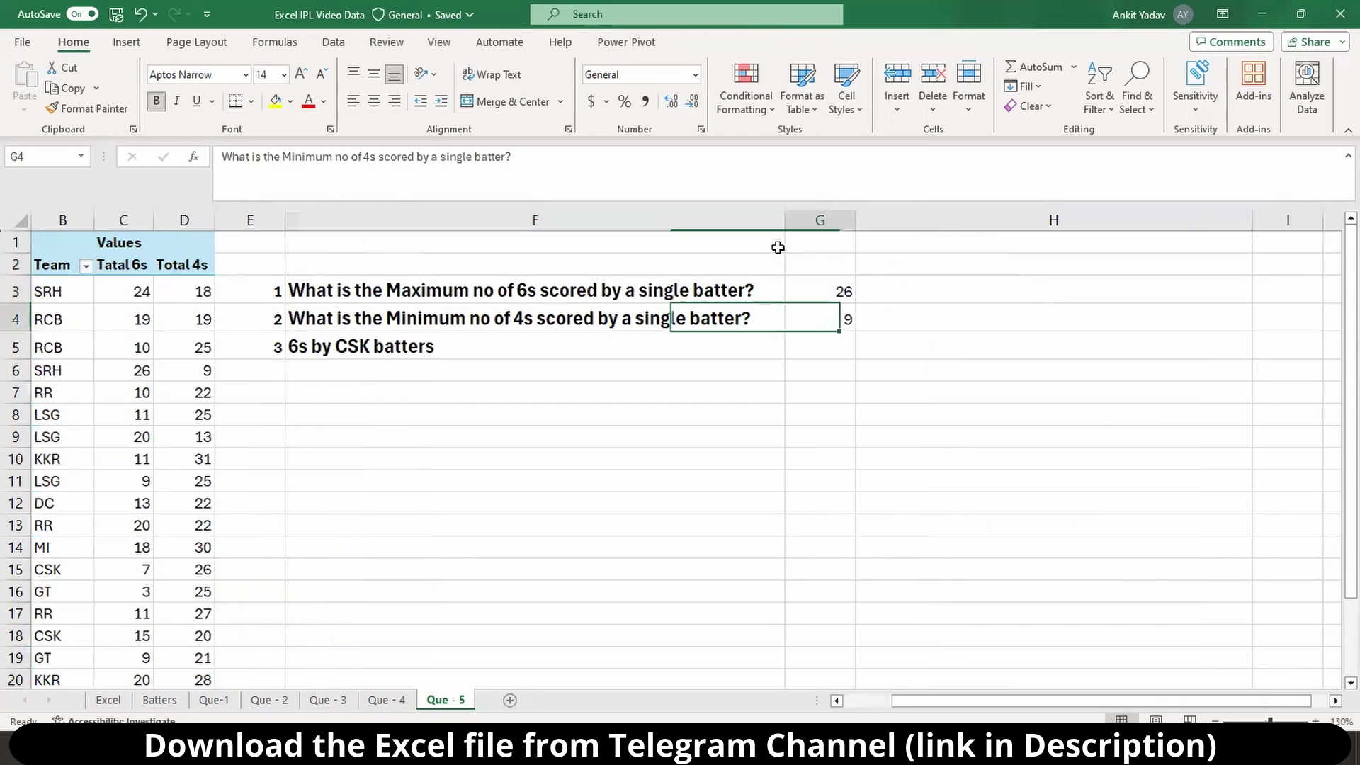
- Look through the Team column of the pivot table for the batters who belong to CSK
key(Down)
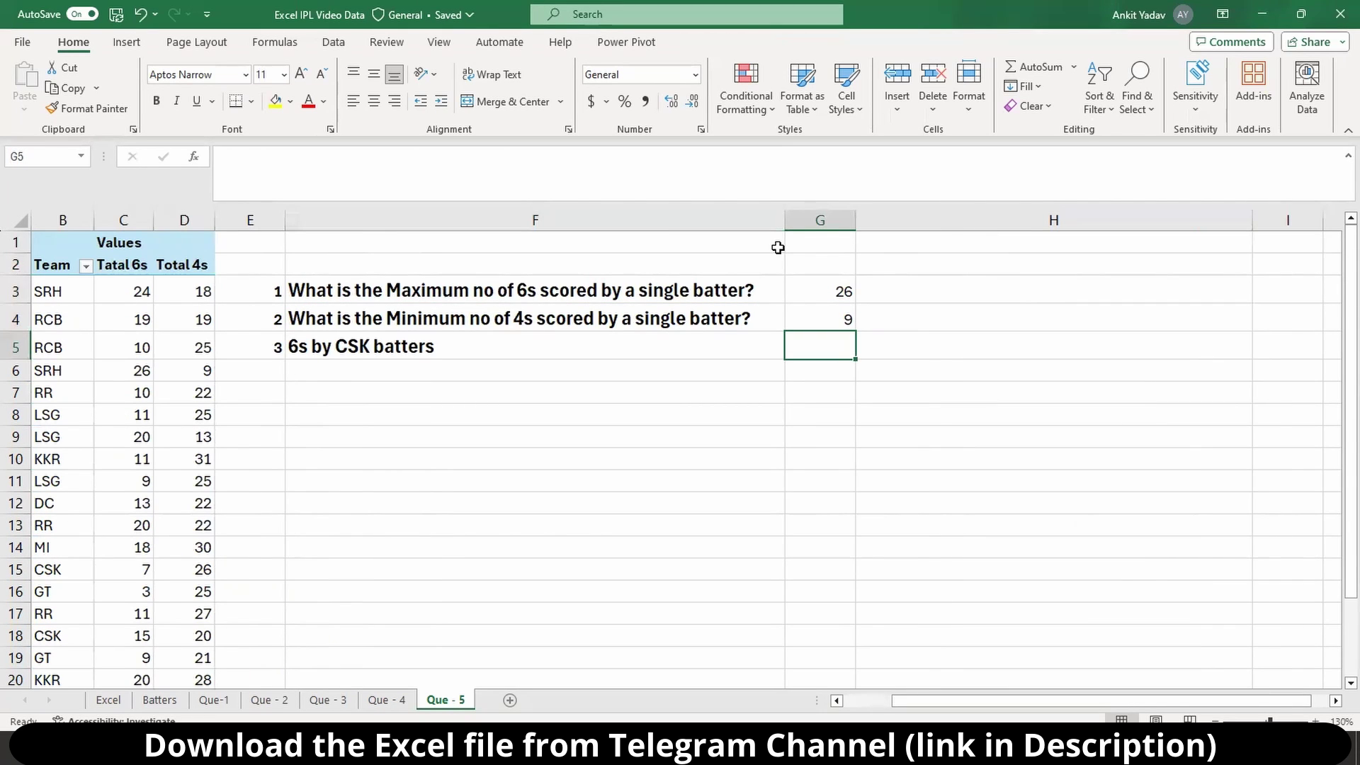
key(Left)
key(Left)
key(Left)
key(Left)
key(Left)
key(Left)
key(Right)
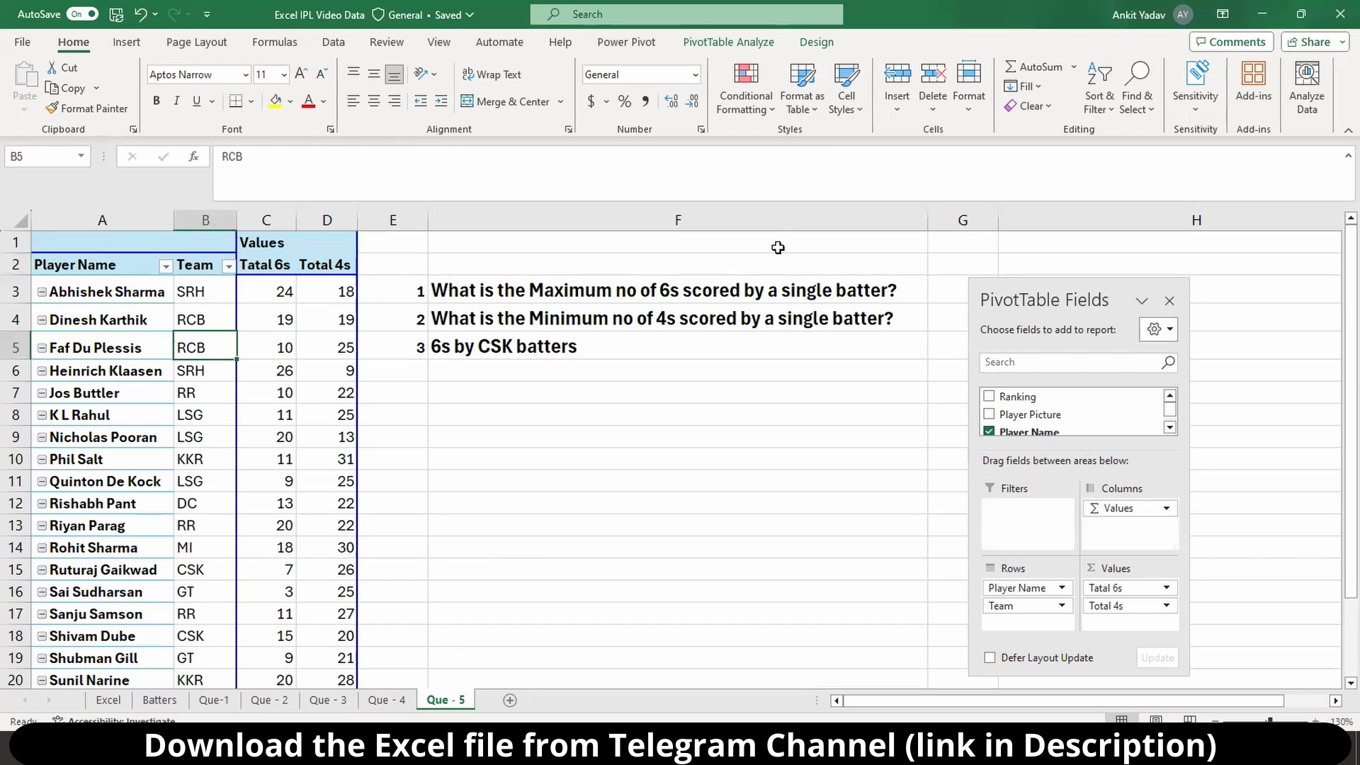
key(Down)
key(Down)
key(Down)
key(Down)
key(Down)
key(Down)
key(Down)
key(Down)
key(Down)
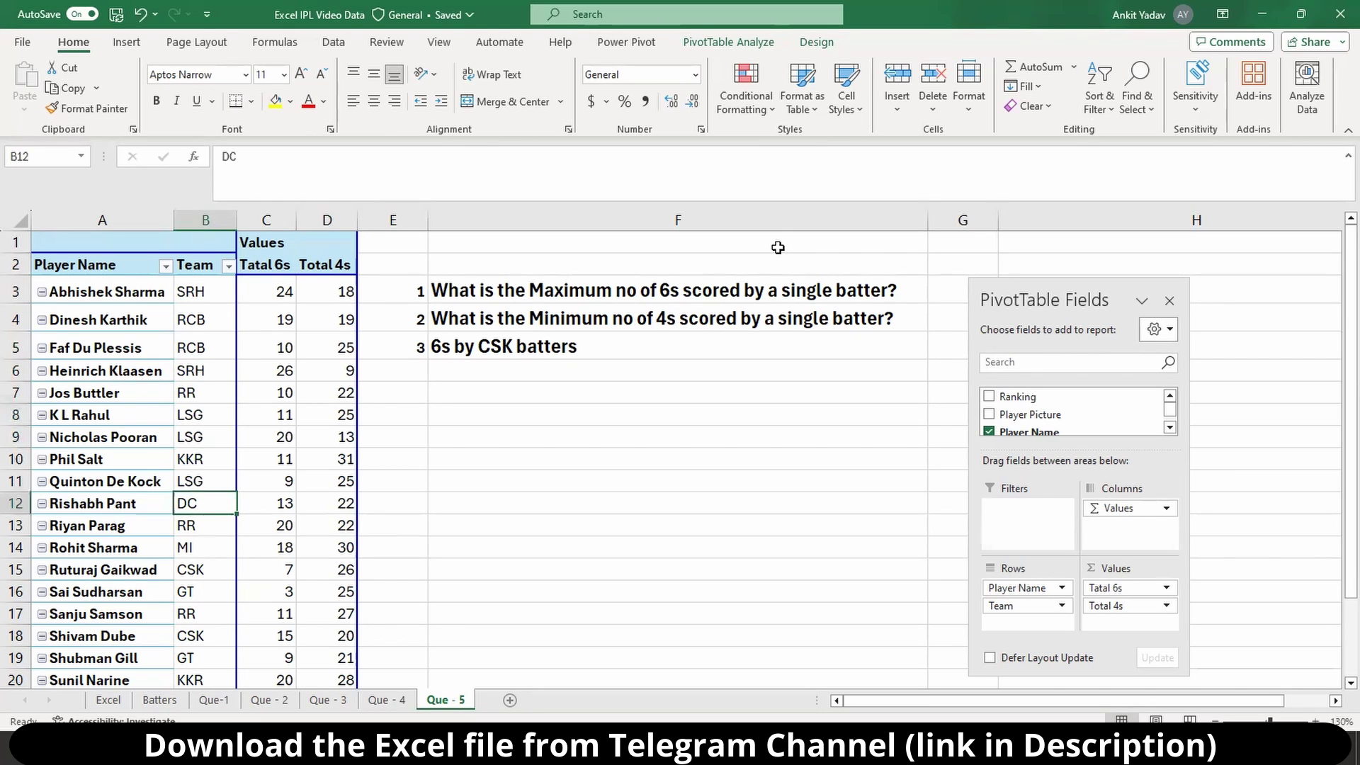
key(Down)
key(Down)
key(Down)
key(Down)
key(Down)
key(Down)
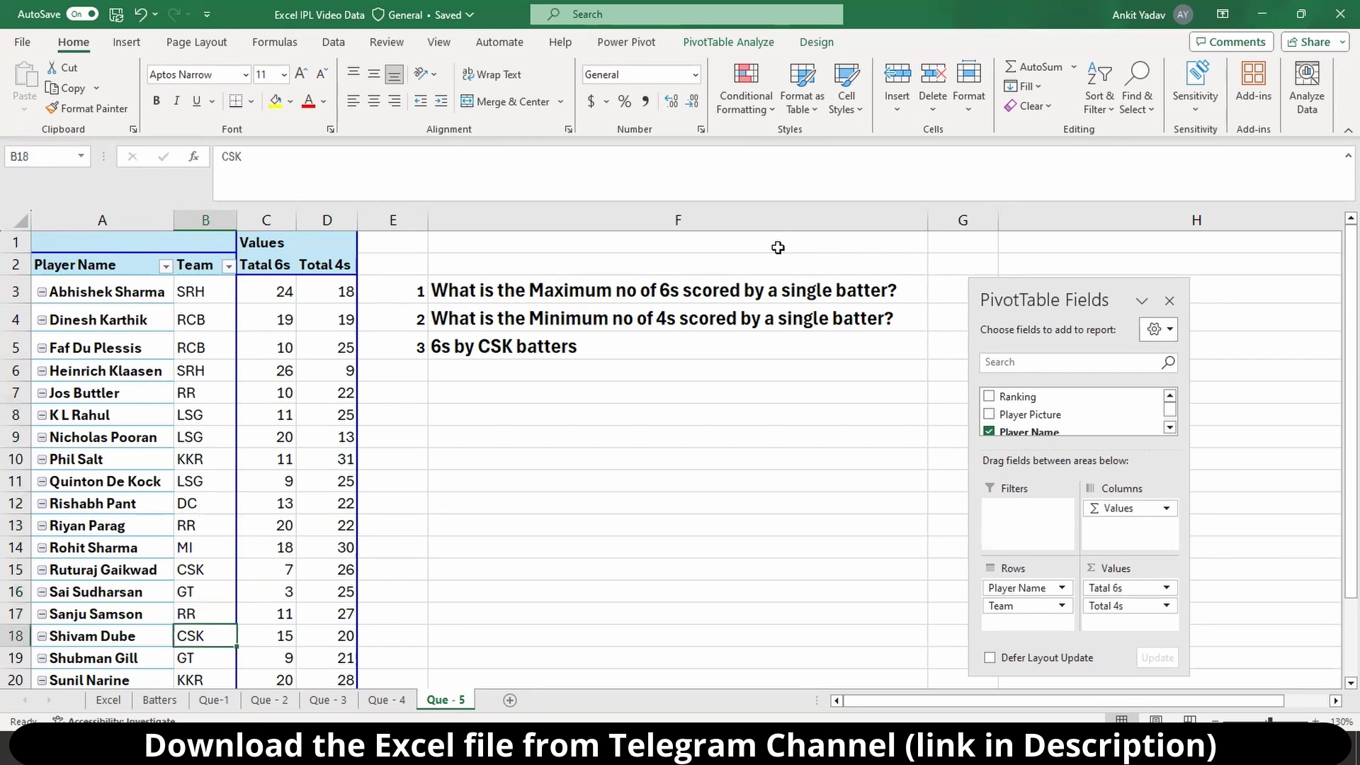
key(Down)
key(Down)
key(Up)
key(Up)
key(Up)
key(Up)
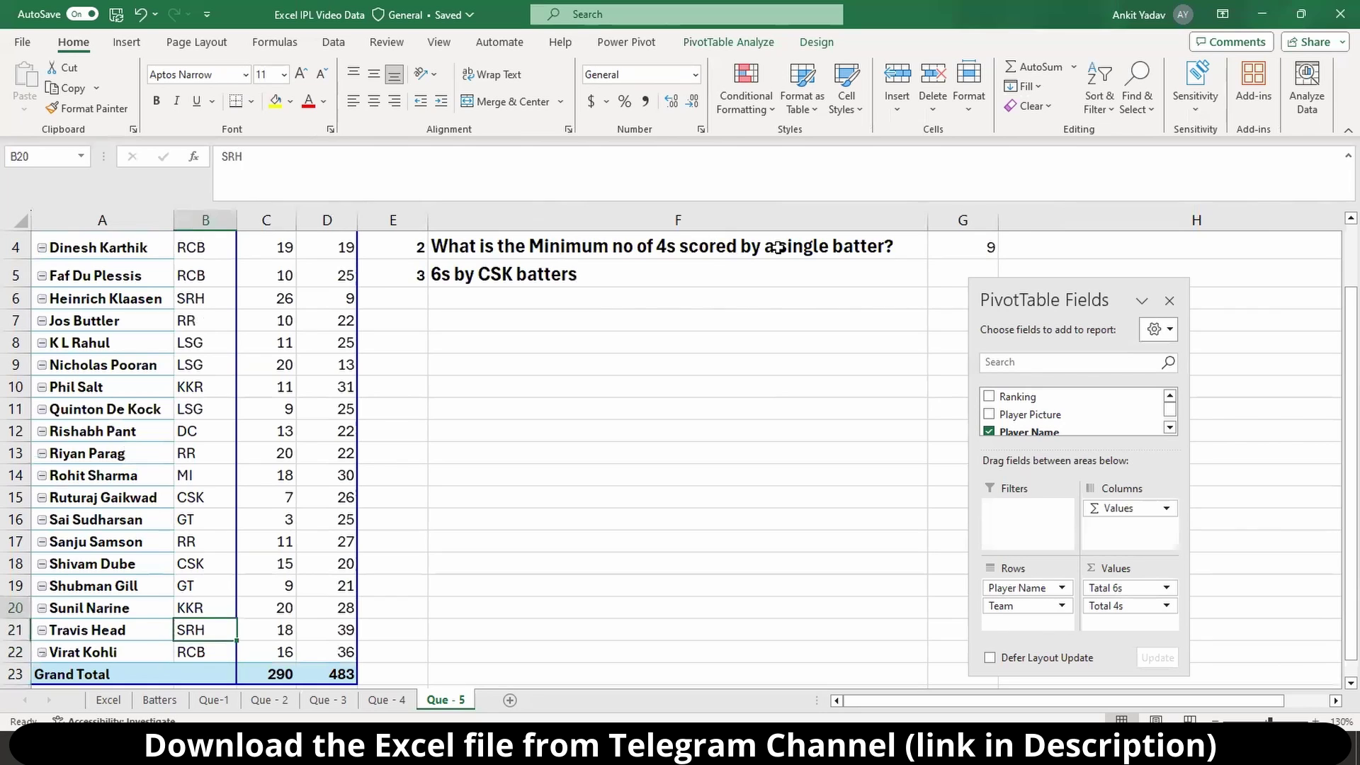
key(Up)
key(Up)
key(Up)
key(Up)
- Enter a formula in G5 that adds the pivot table's 6s values of the two CSK batters, C15 and C18
click(777, 274)
scroll(777, 274, up, 1)
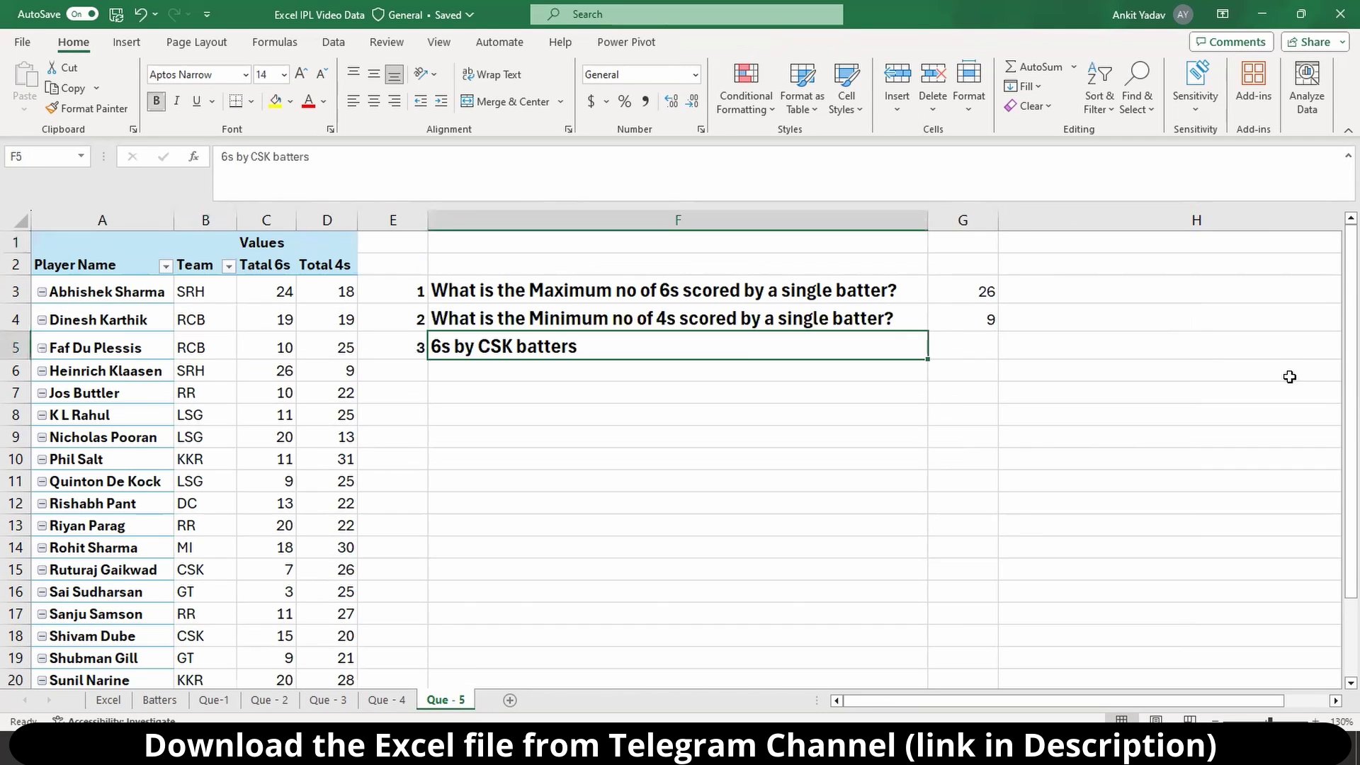
key(Right)
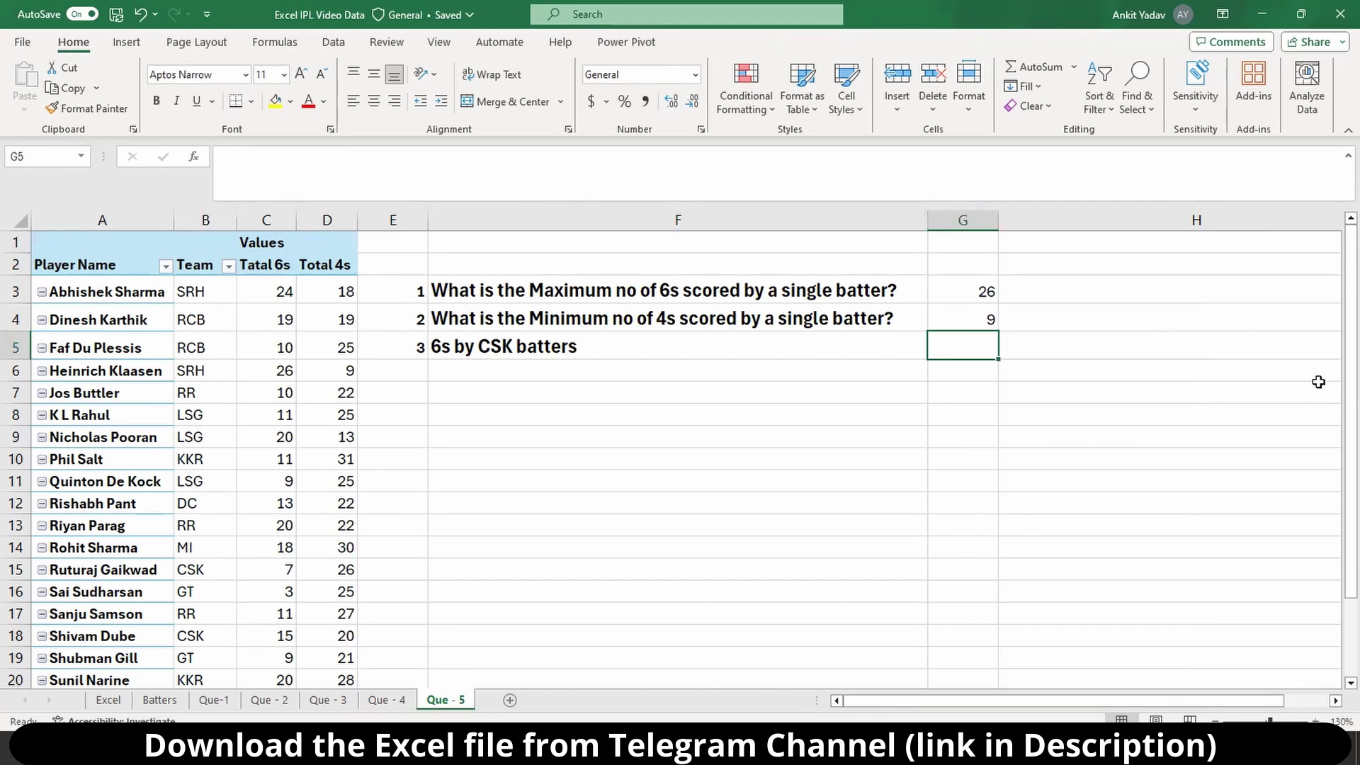
text(=)
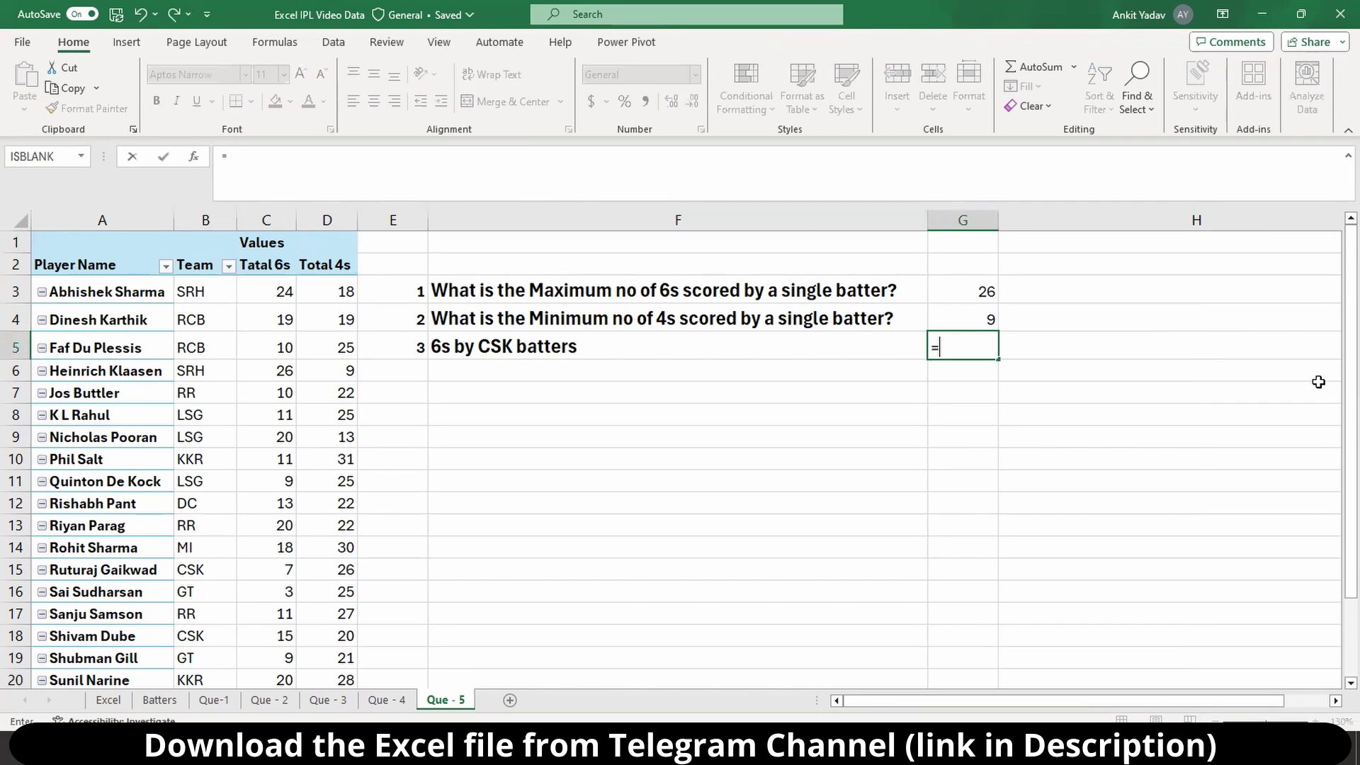
click(295, 577)
key(Return)
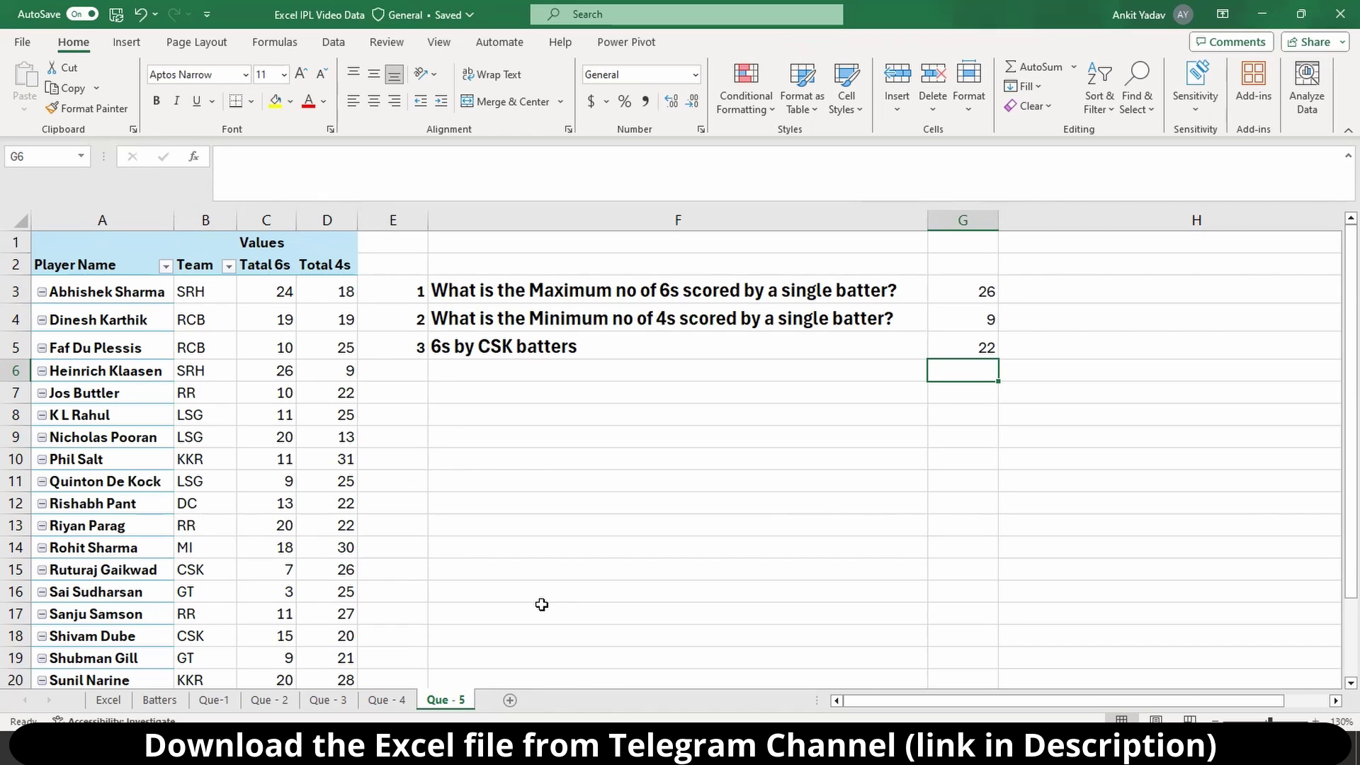
- Start a SUMIF formula in H5 with the pivot table's Team column as its range, locked as $B$2:$B$22
key(Up)
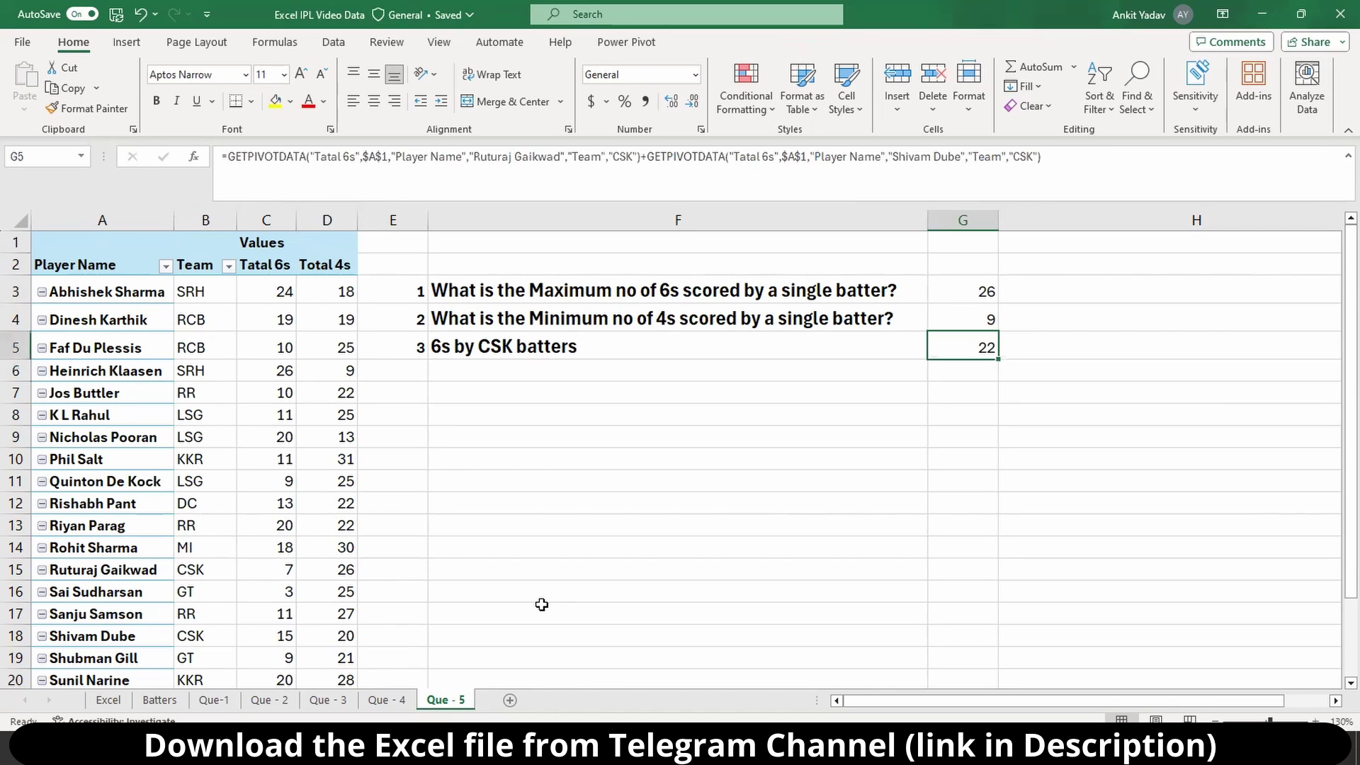
key(Right)
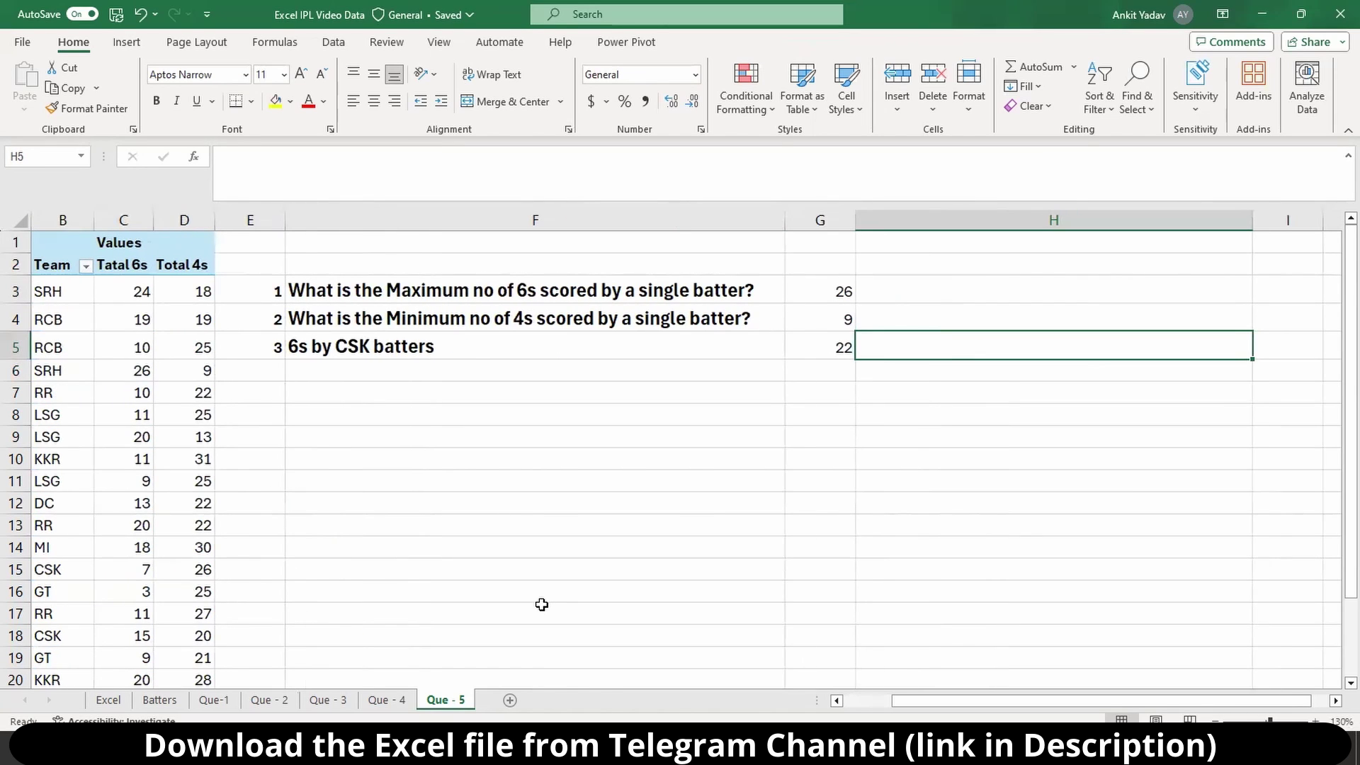
text(=)
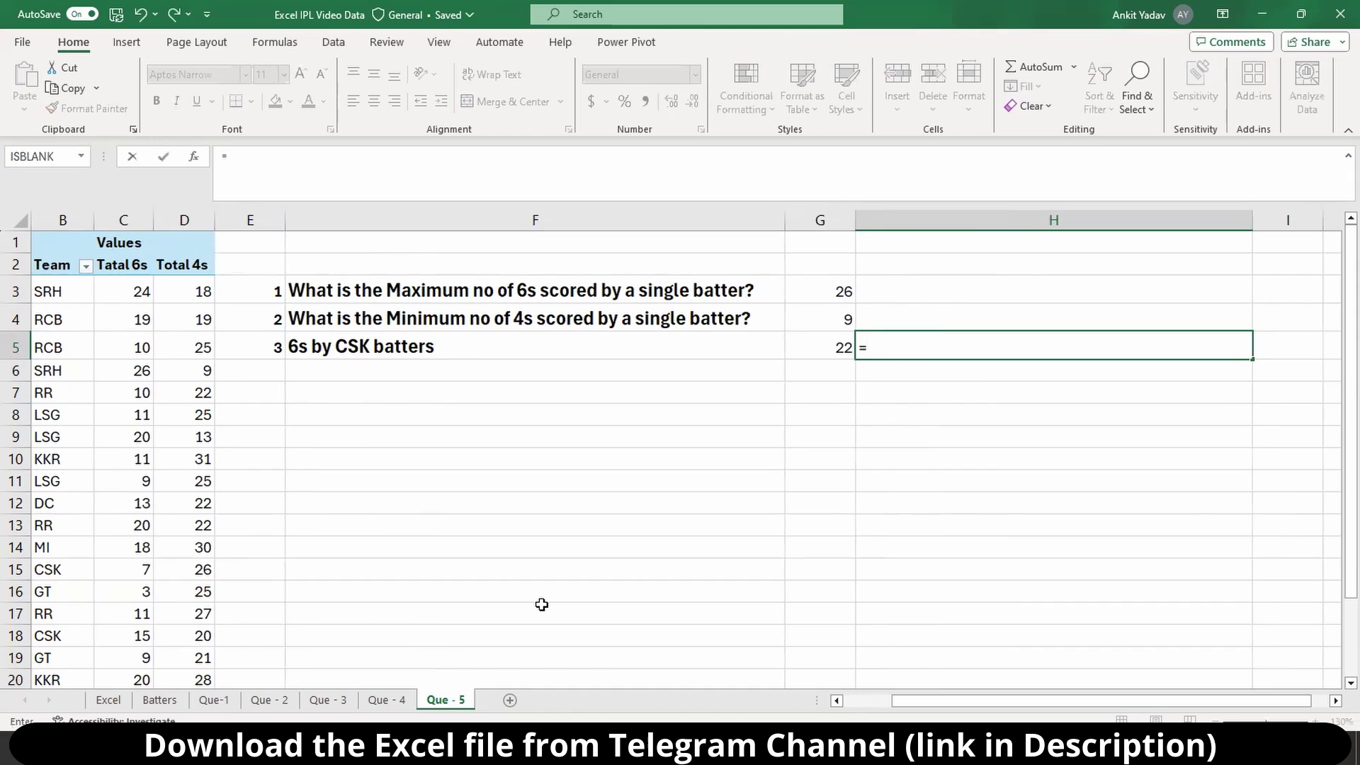
text(sumif)
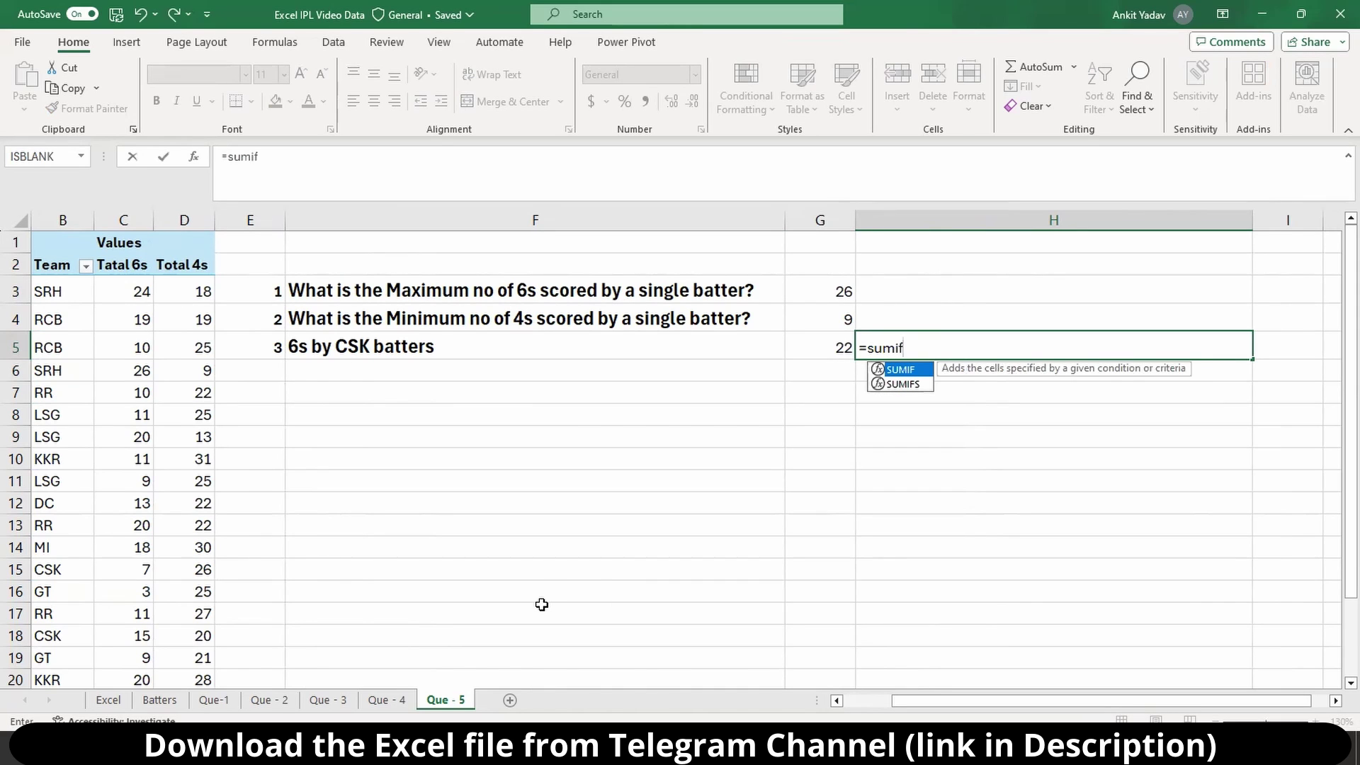
key(Tab)
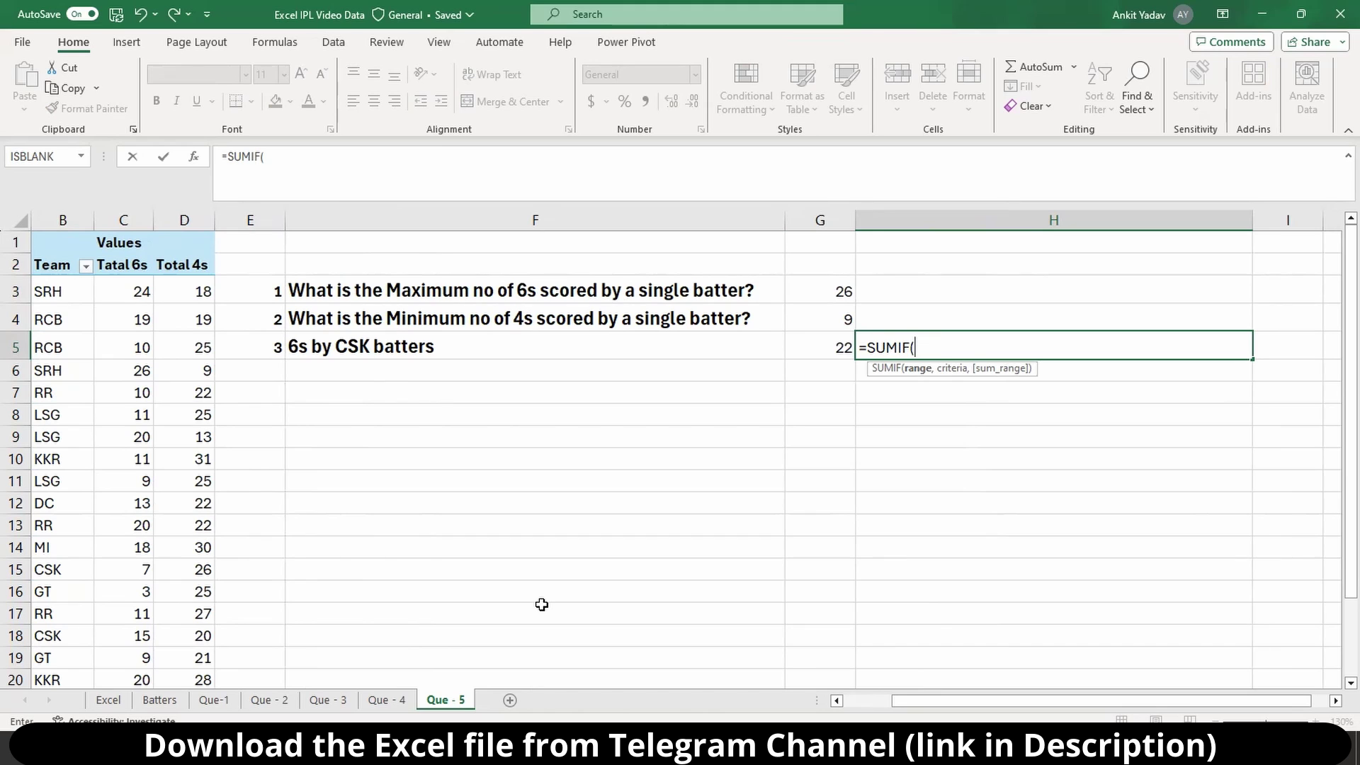
key(Left)
key(Left)
key(Left)
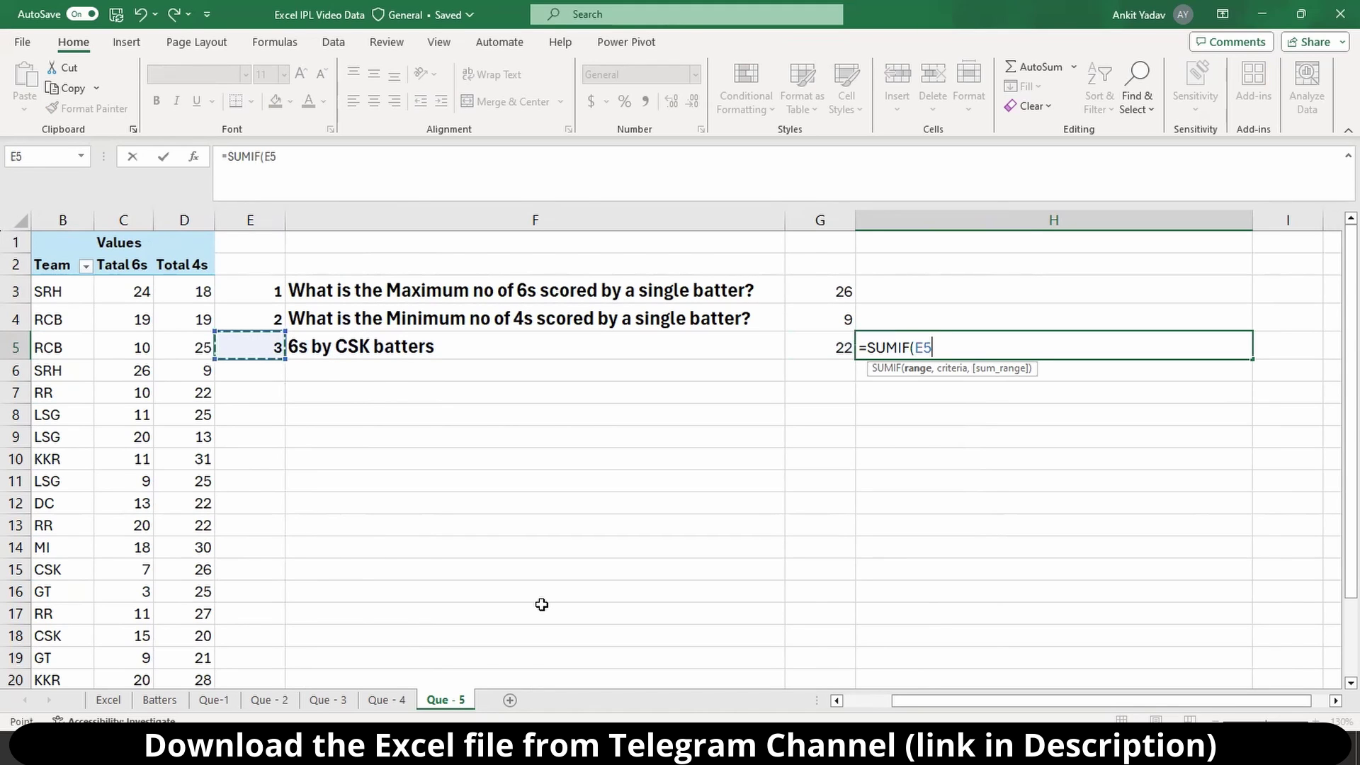
key(Left)
key(Left)
key(Left)
key(Left)
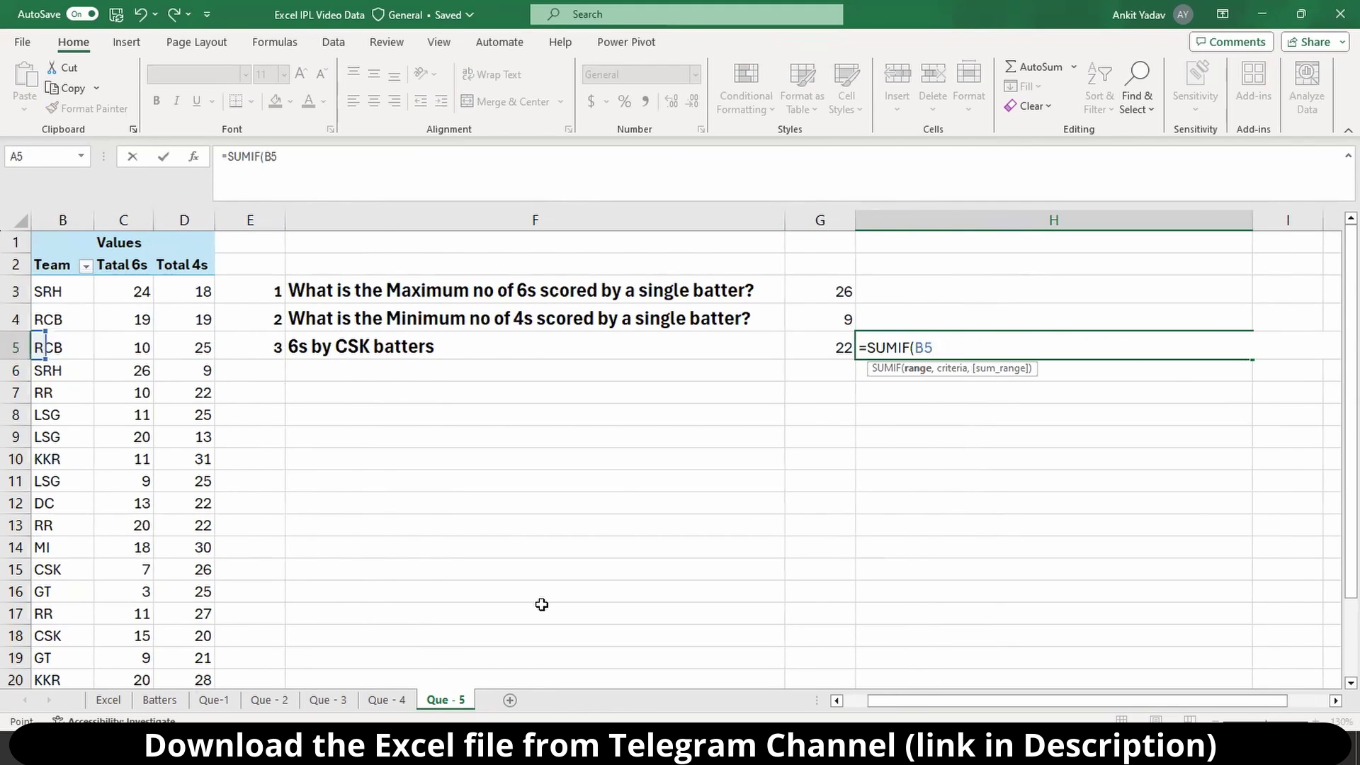
key(Right)
key(Up)
key(Up)
key(Up)
key(ctrl+shift+Down)
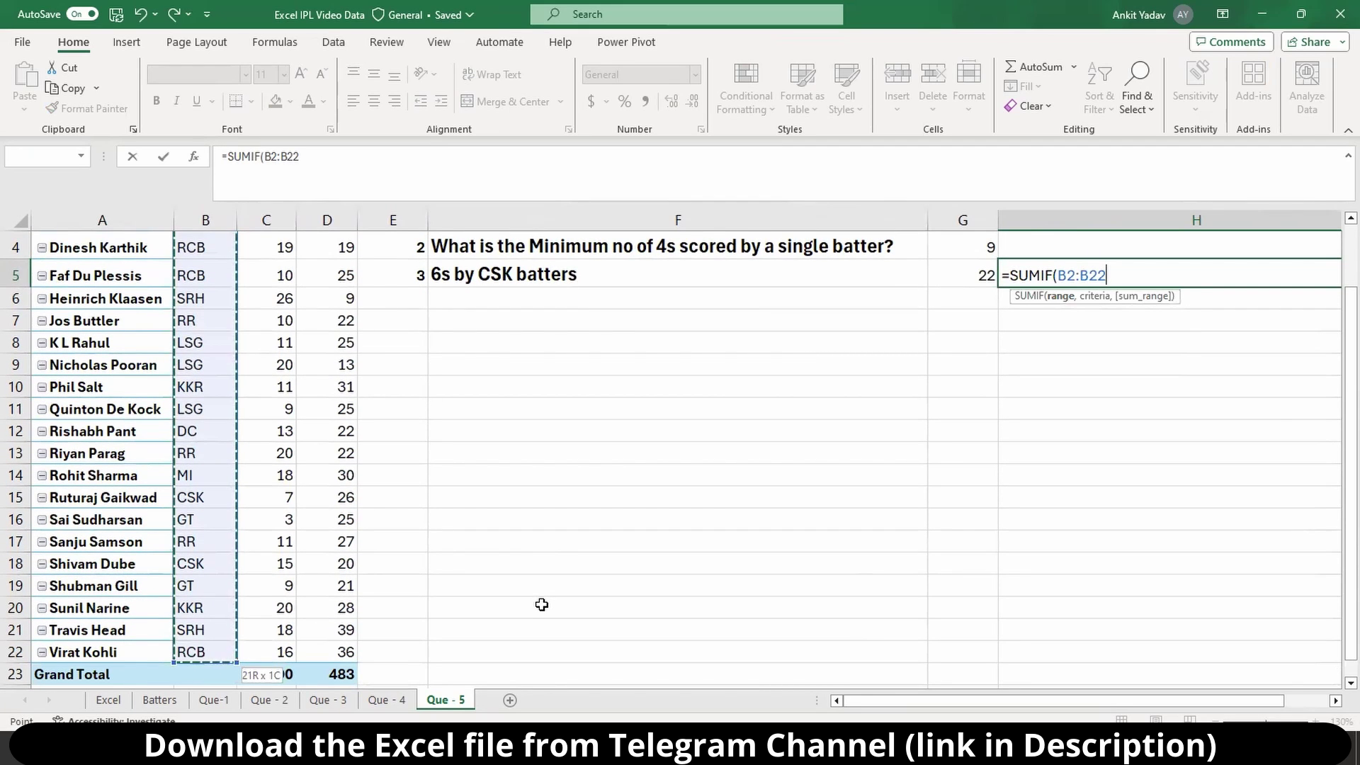
key(F4)
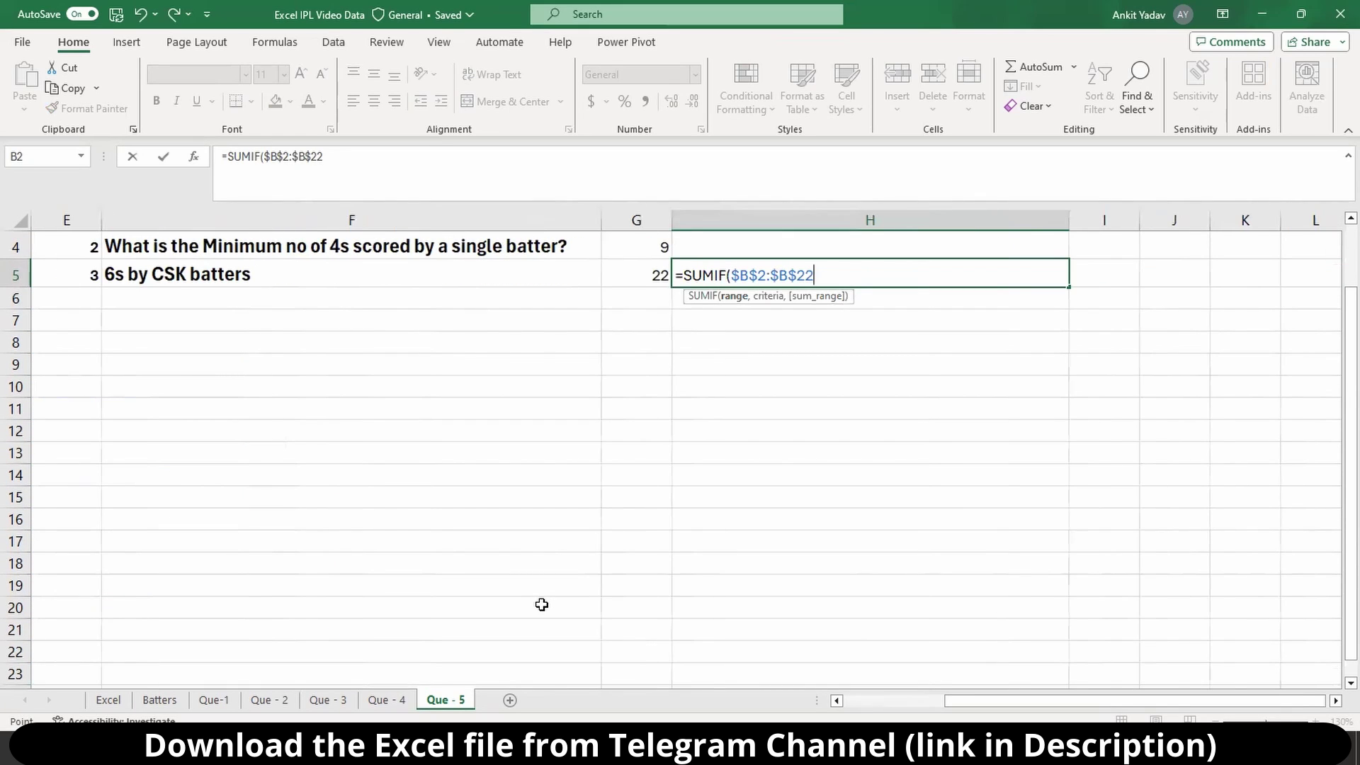
text(,)
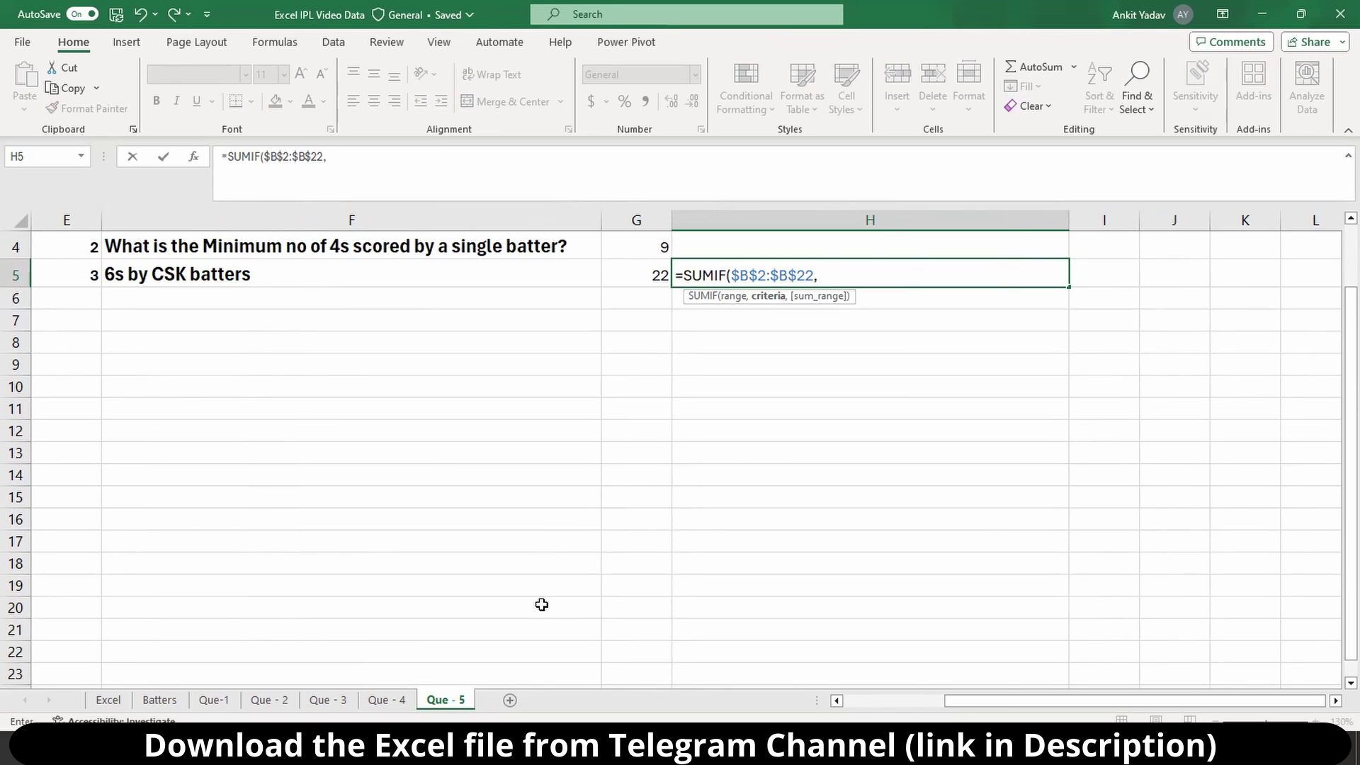
- Use the CSK entry in B15 of the Team column as the criteria of the SUMIF formula in H5
key(Left)
key(Left)
key(Left)
key(Left)
key(Left)
key(Left)
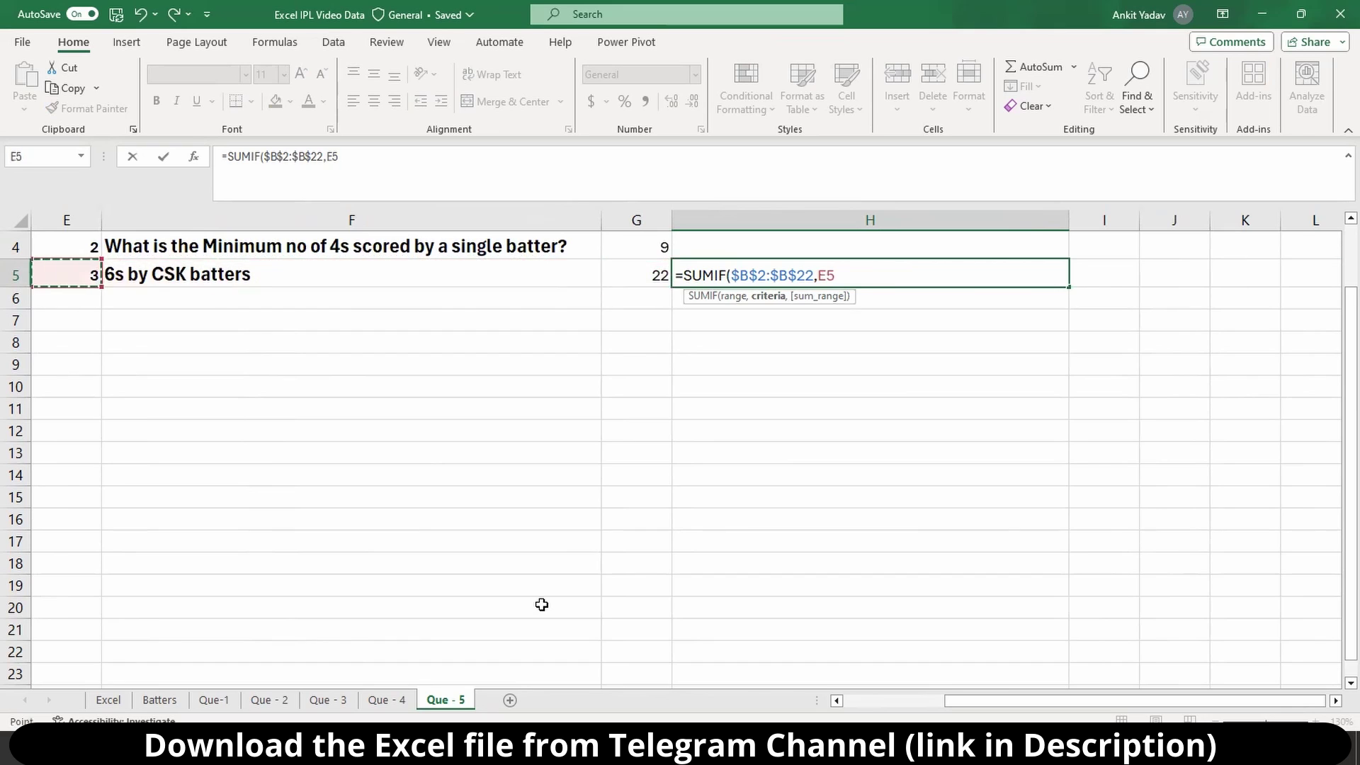
key(Left)
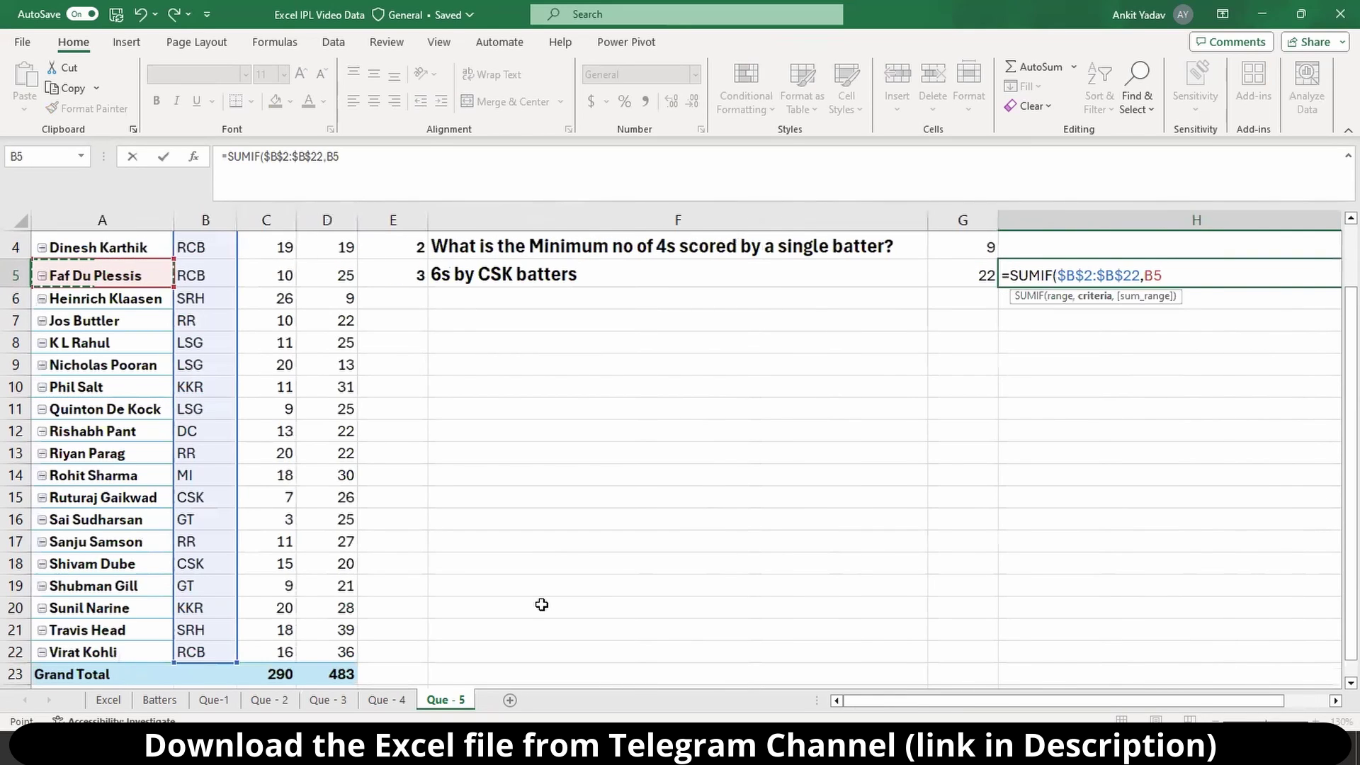
key(Right)
key(Down)
key(Down)
key(Down)
key(Down)
key(Down)
key(Down)
key(Down)
key(Down)
key(Down)
key(Down)
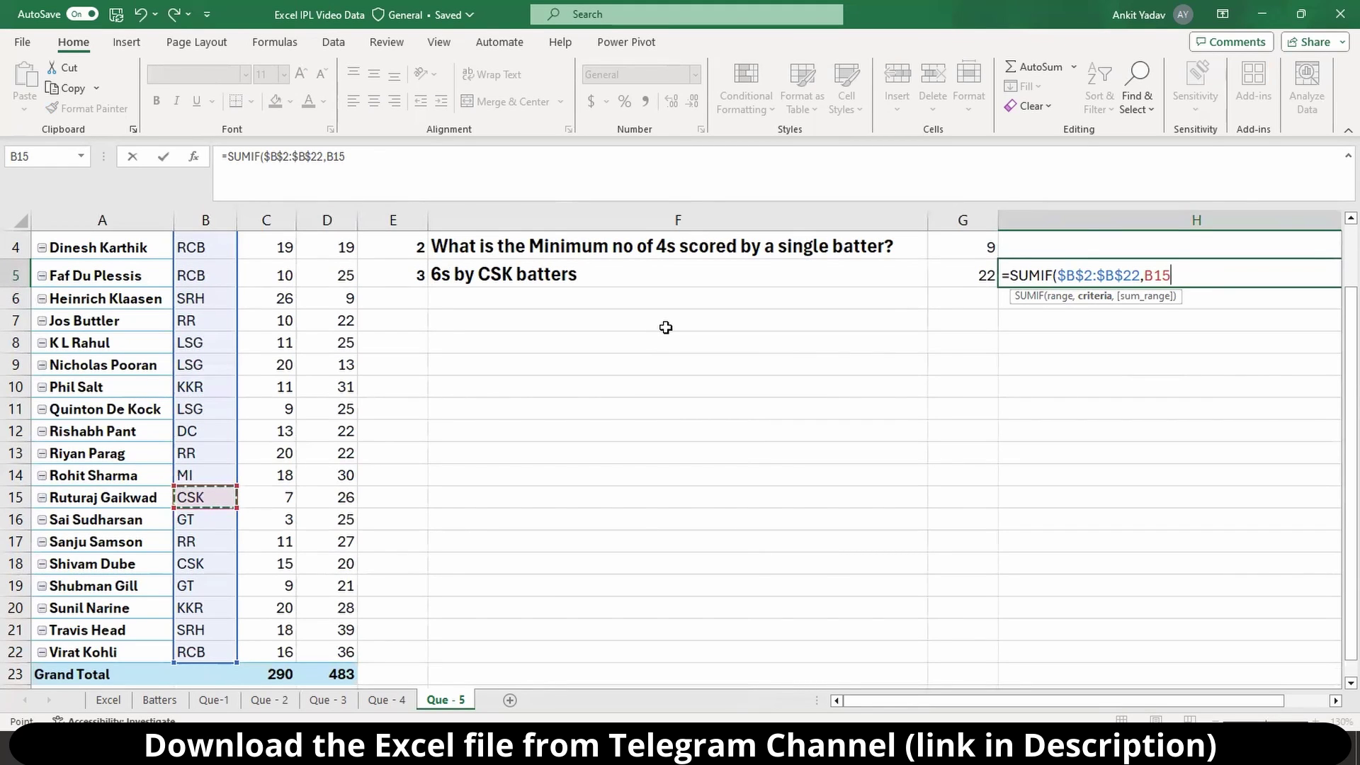
text(,)
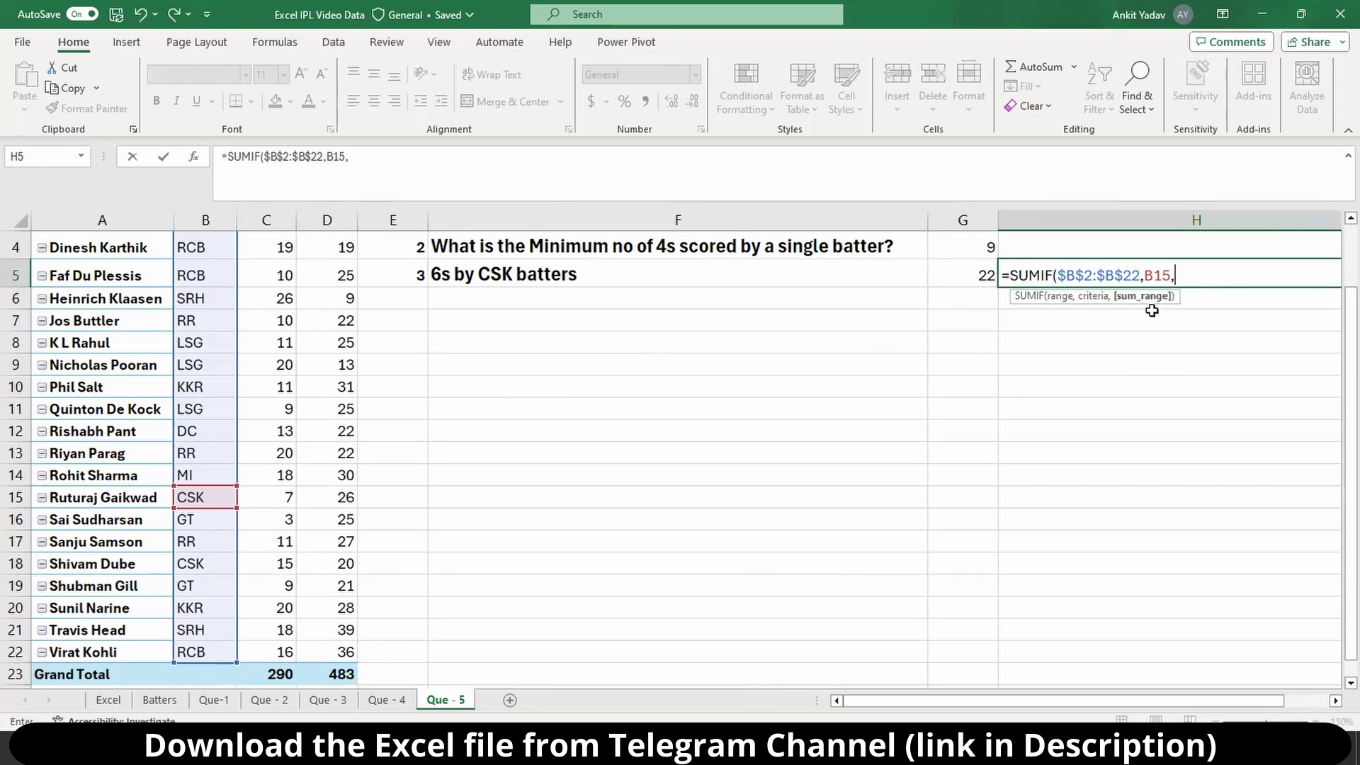
- Complete the H5 SUMIF with the 6s column as sum range, locked as $C$2:$C$22 without the Grand Total row, and enter it
click(405, 459)
key(ctrl+Up)
key(ctrl+Up)
key(ctrl+Up)
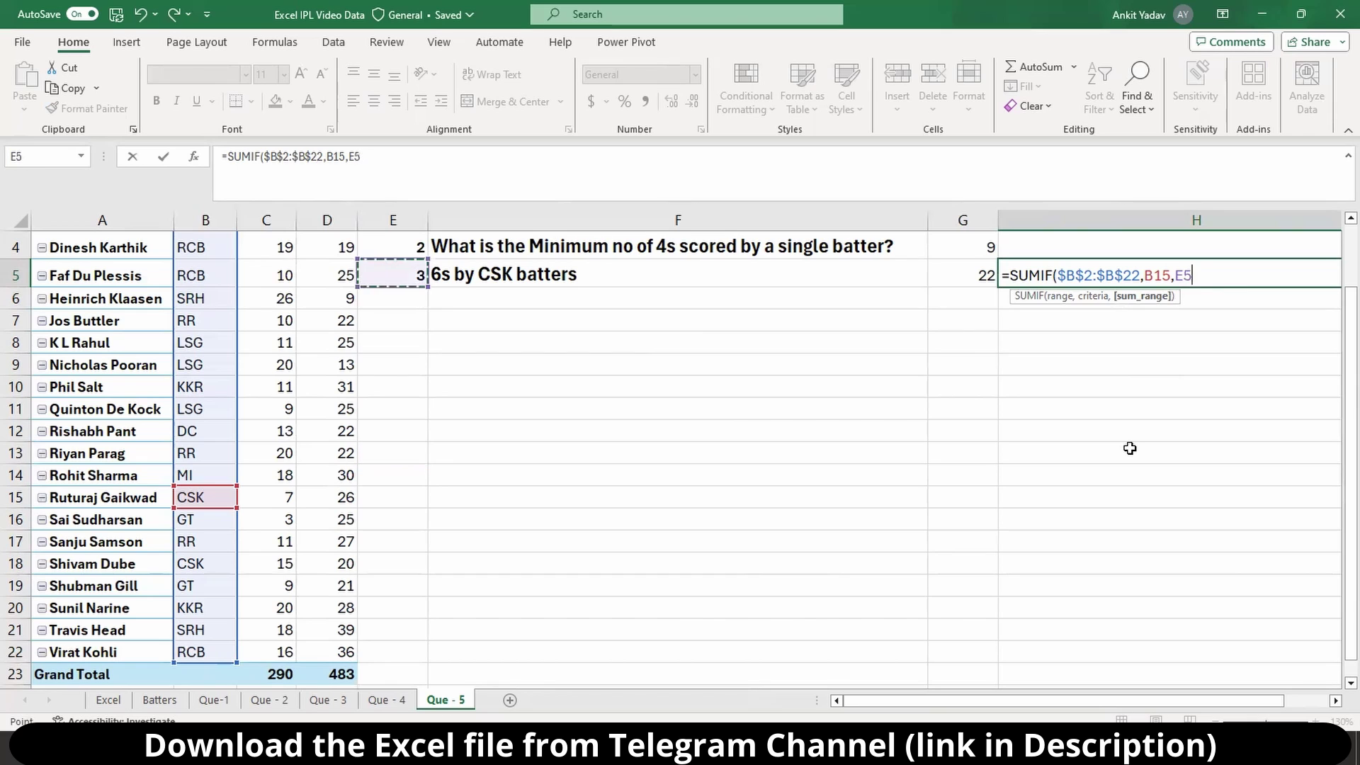
key(Left)
key(Left)
key(Down)
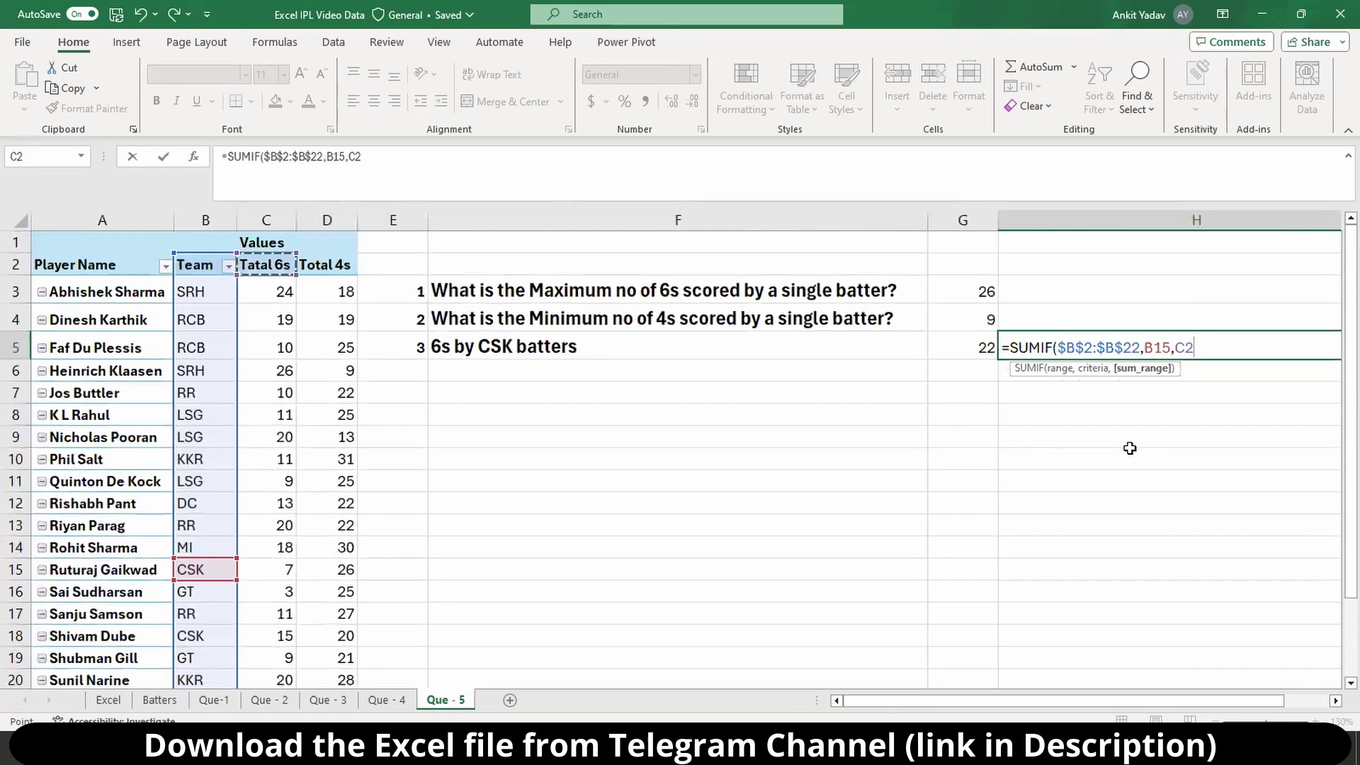
key(ctrl+shift+Down)
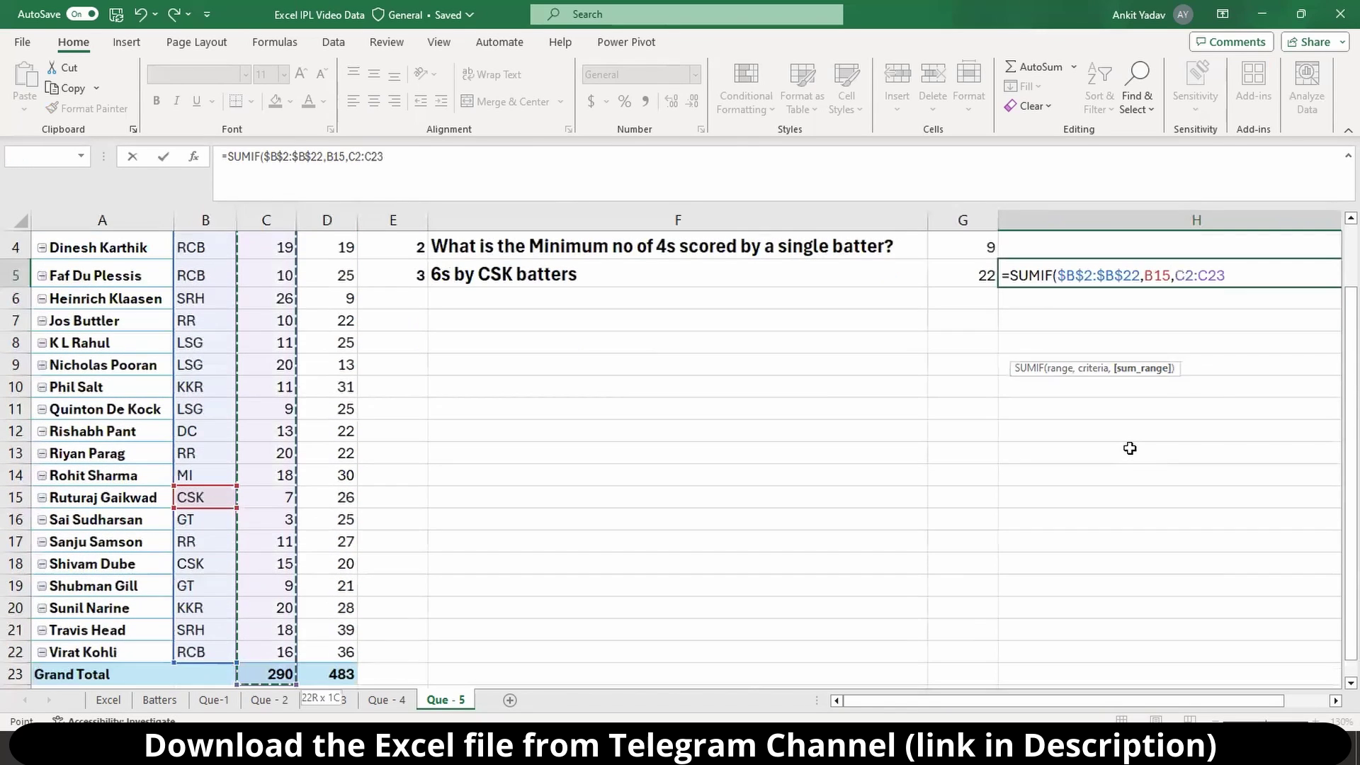
key(shift+Up)
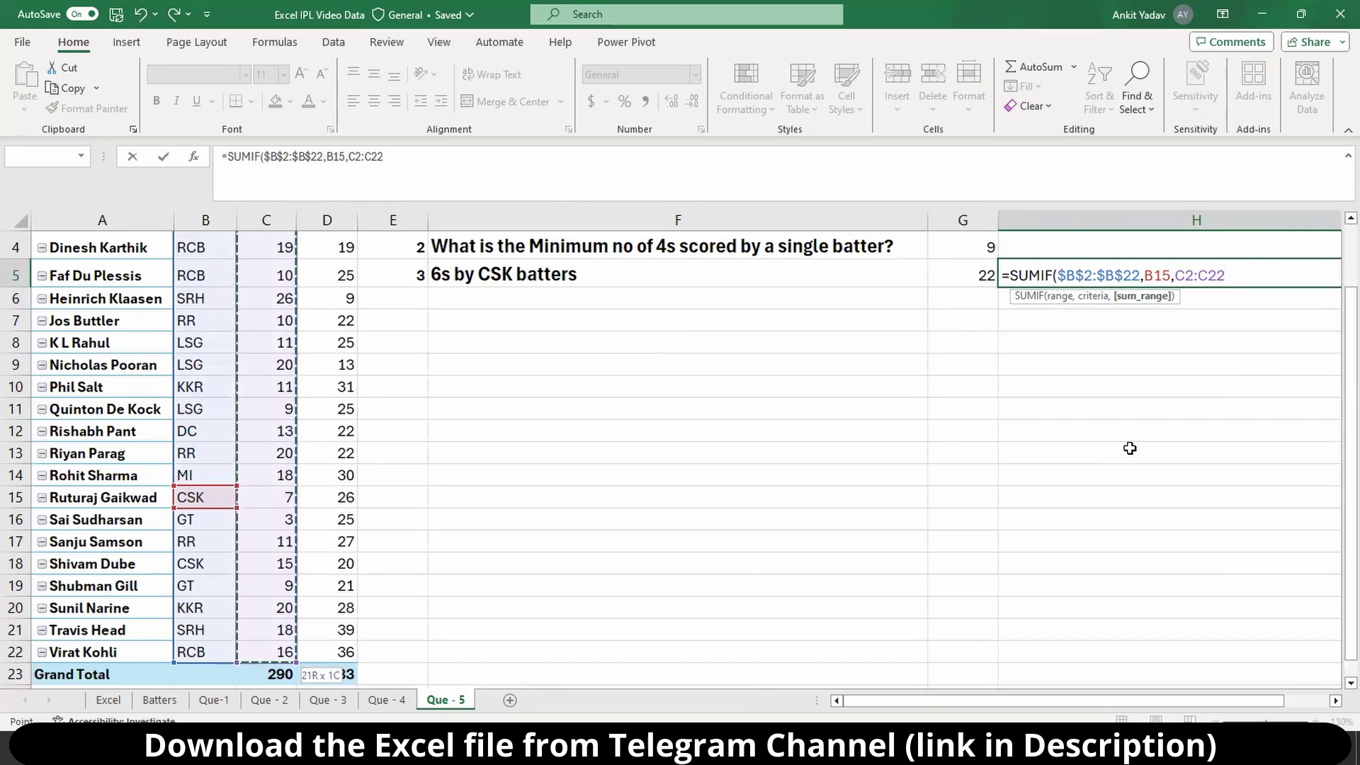
key(F4)
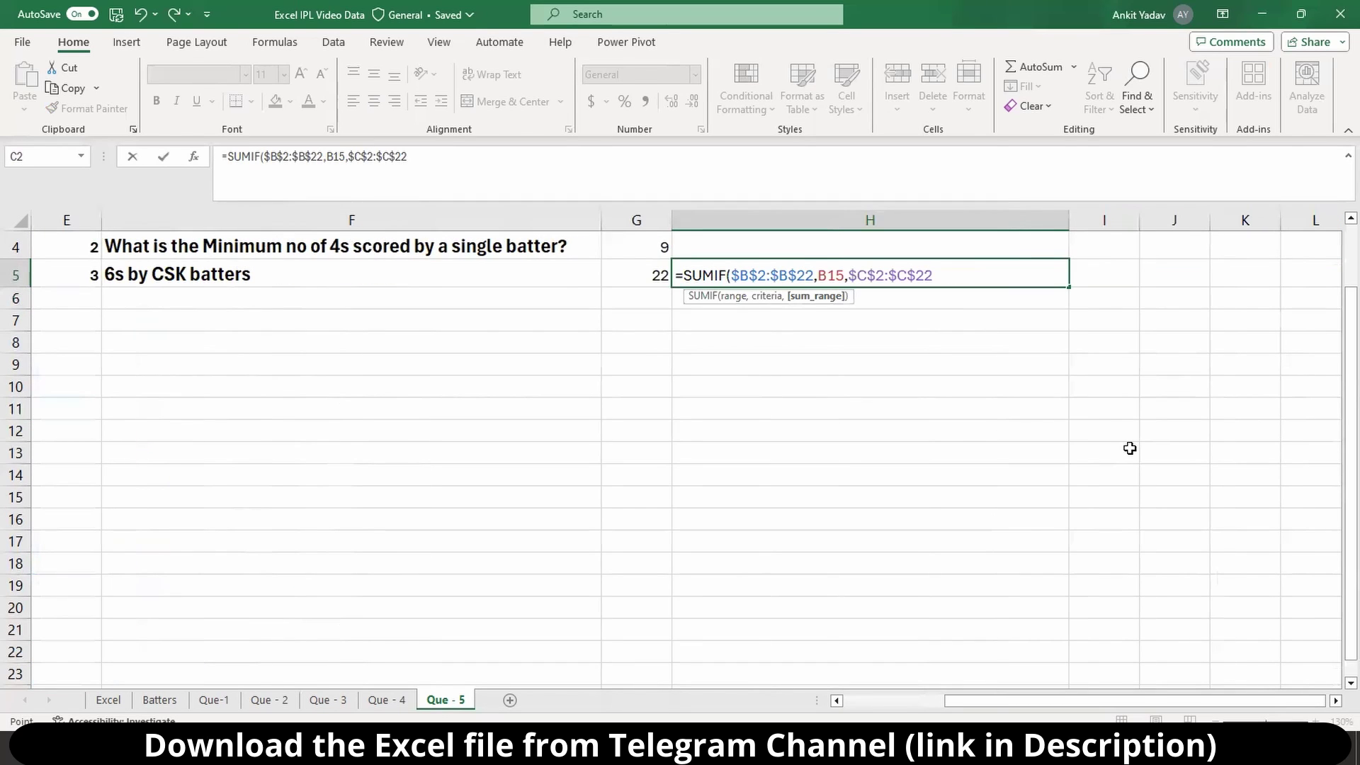
text())
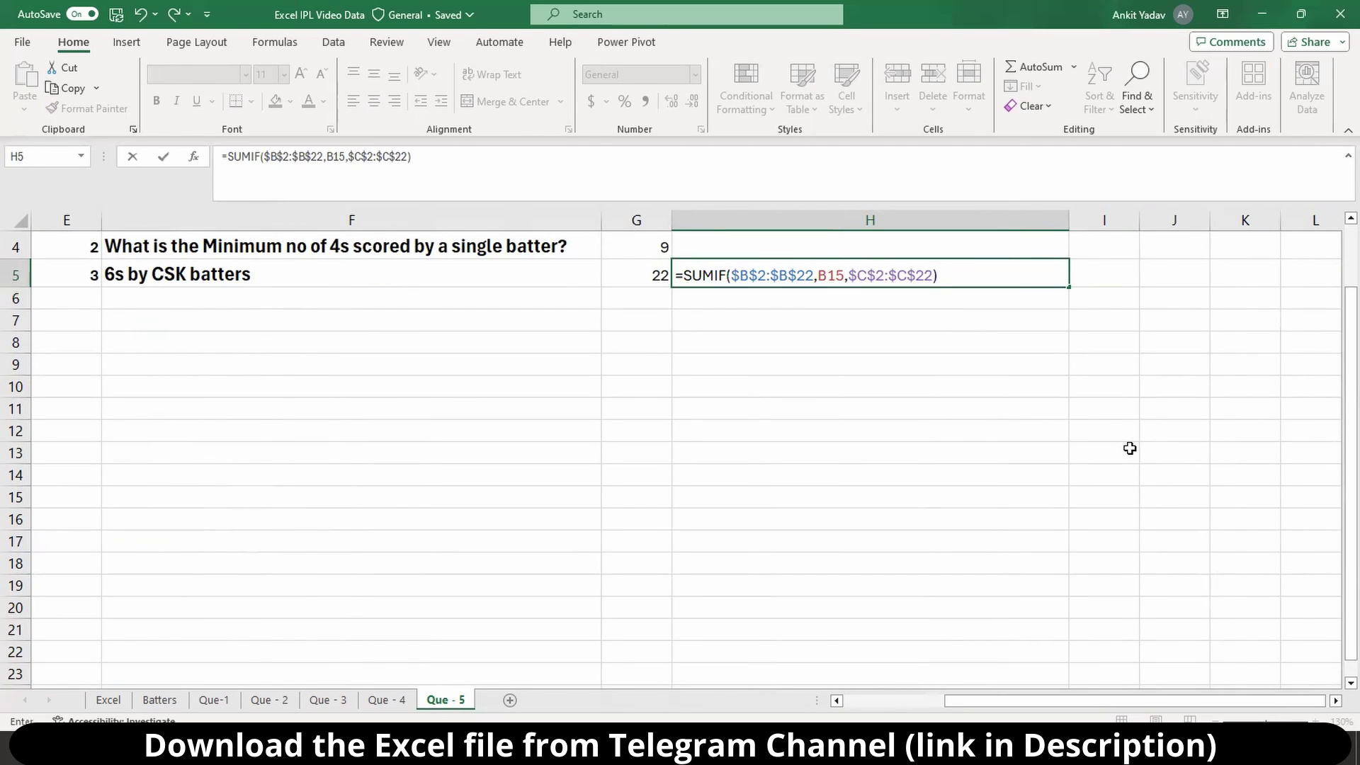
key(Return)
key(Up)
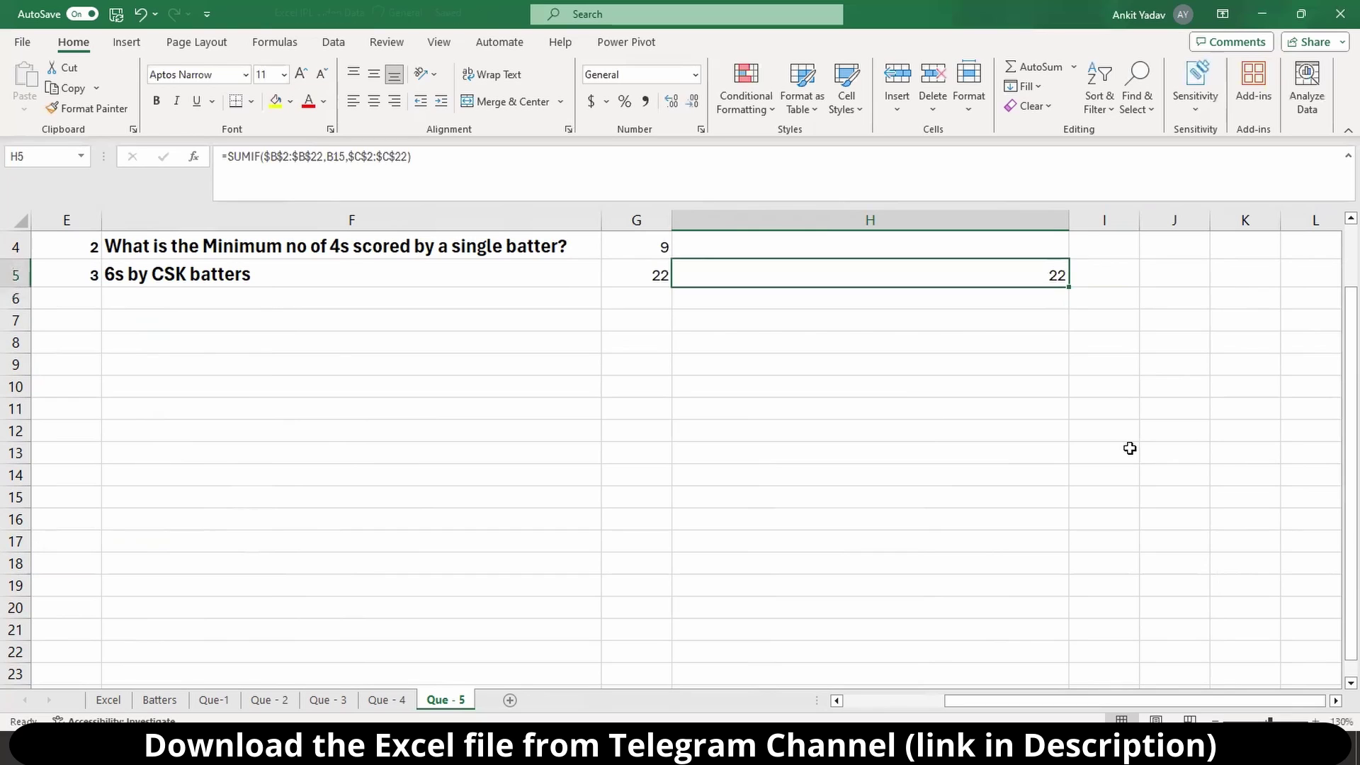
key(Up)
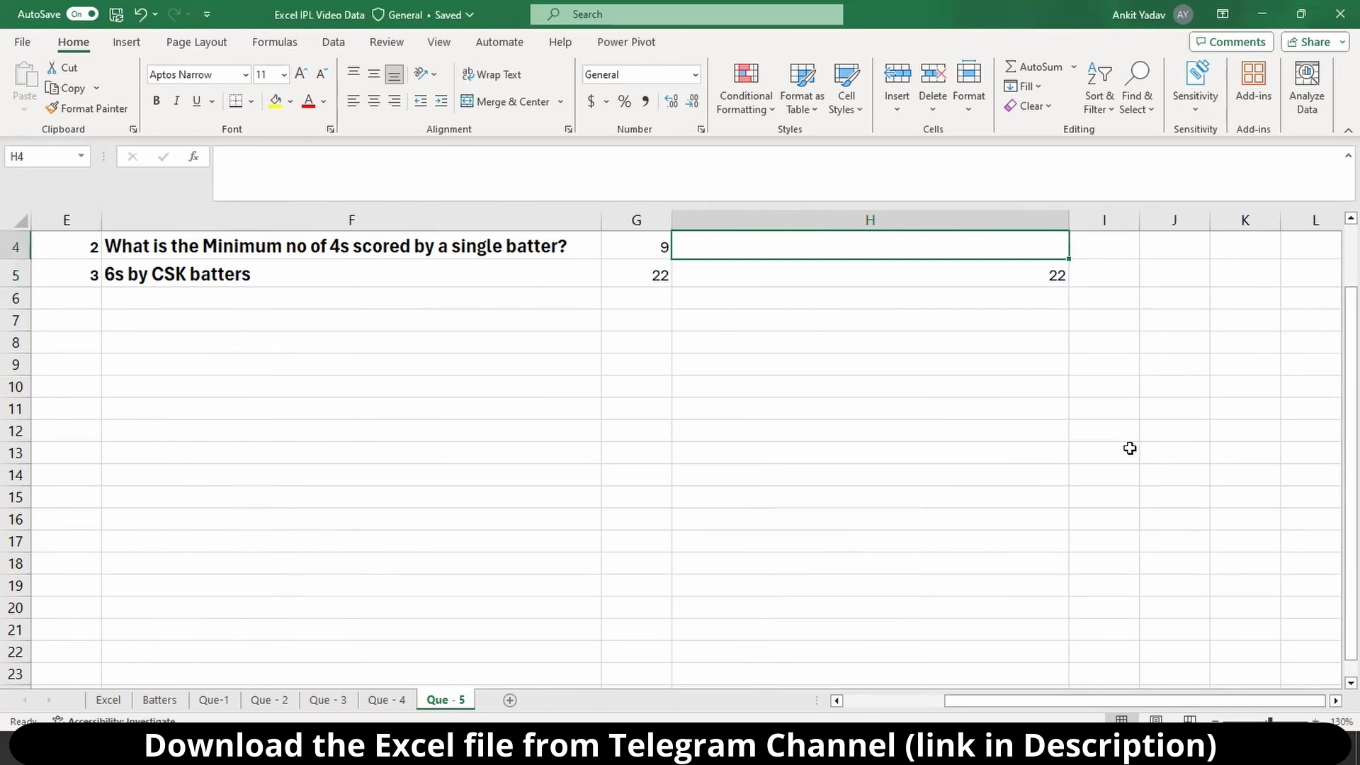